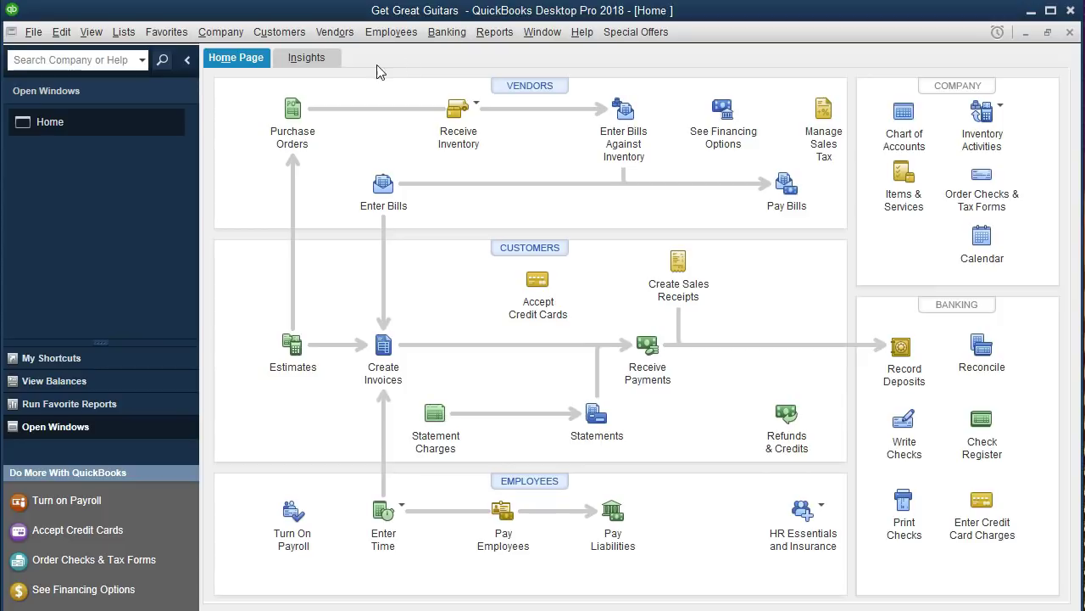
pyautogui.click(34, 32)
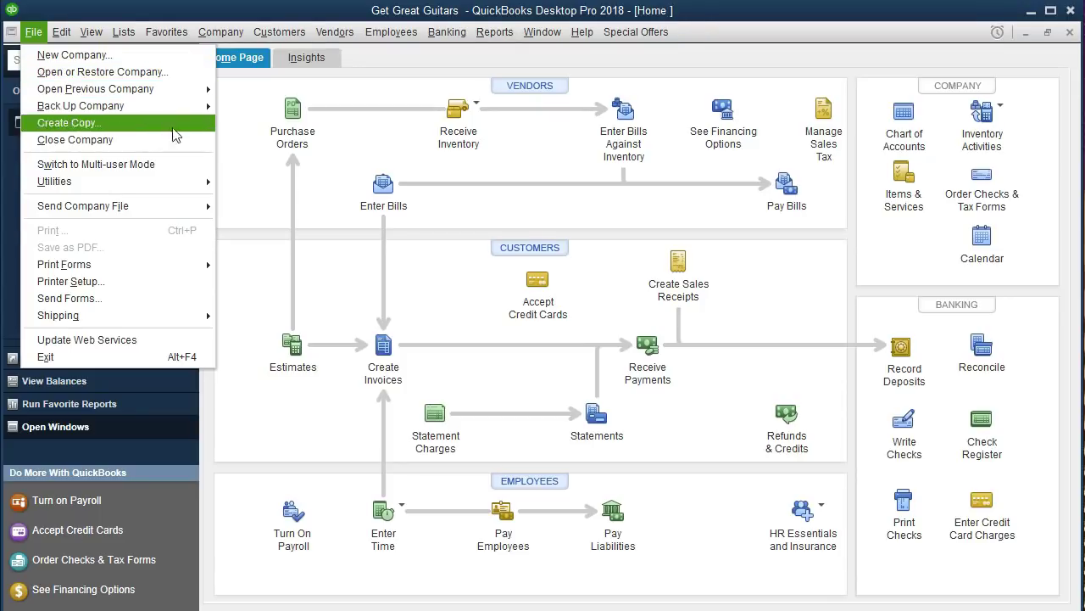
pyautogui.click(263, 183)
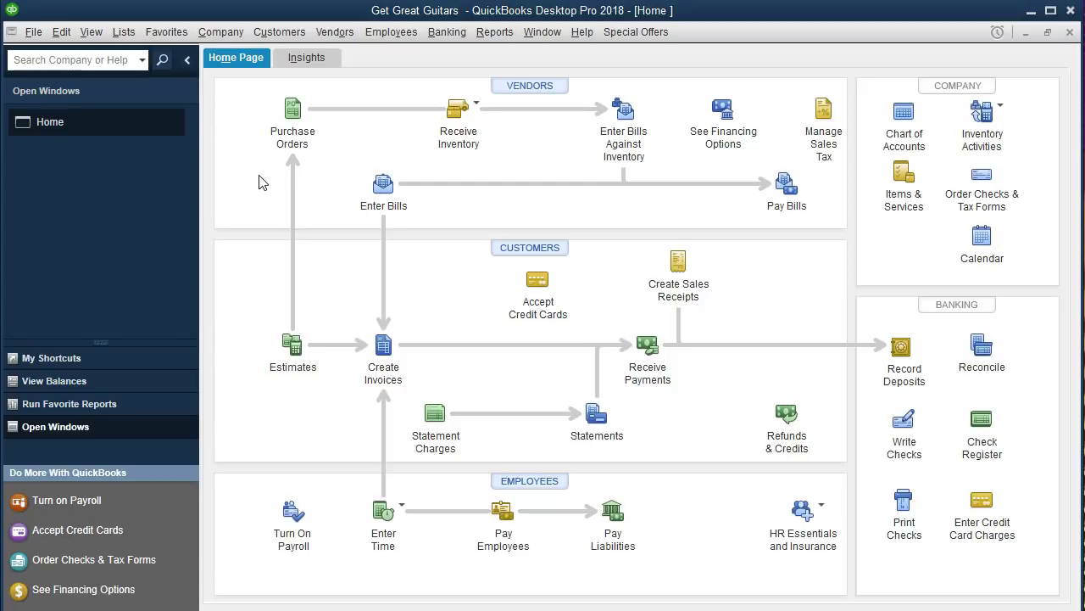
pyautogui.click(223, 35)
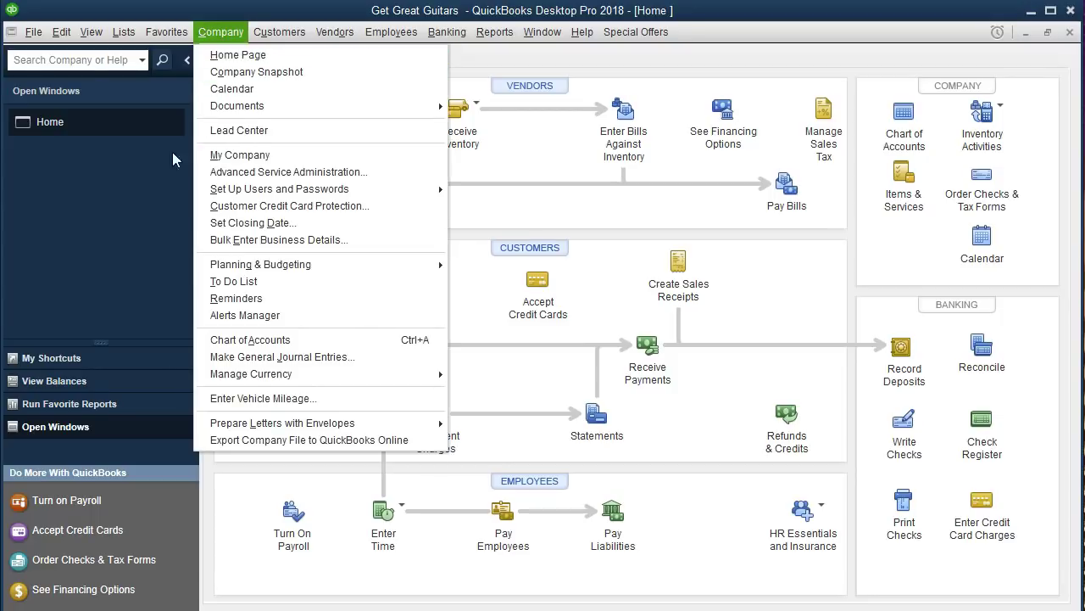
pyautogui.click(120, 210)
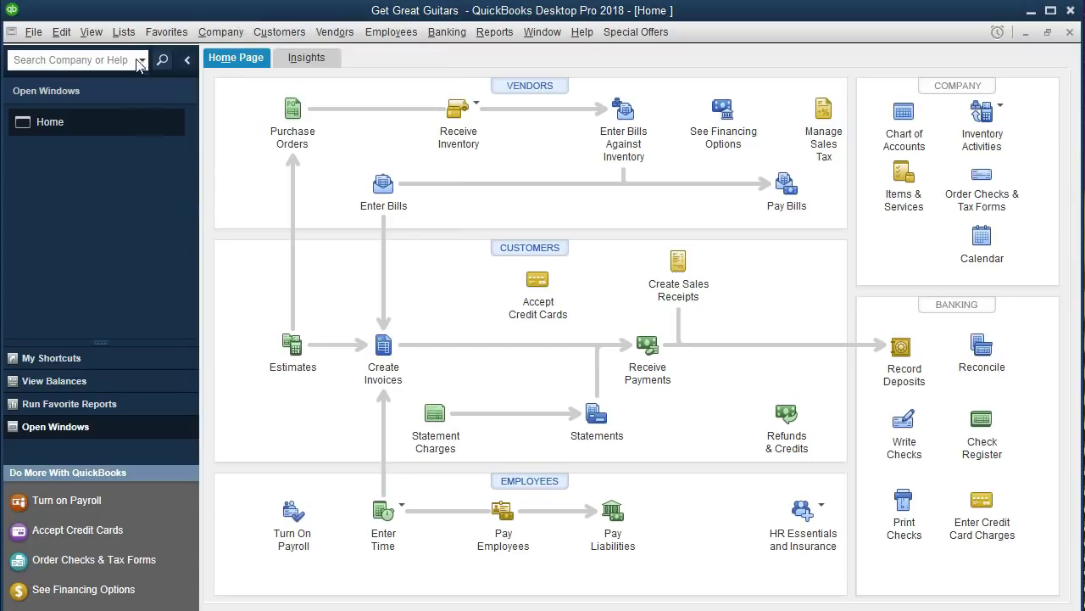
pyautogui.click(92, 33)
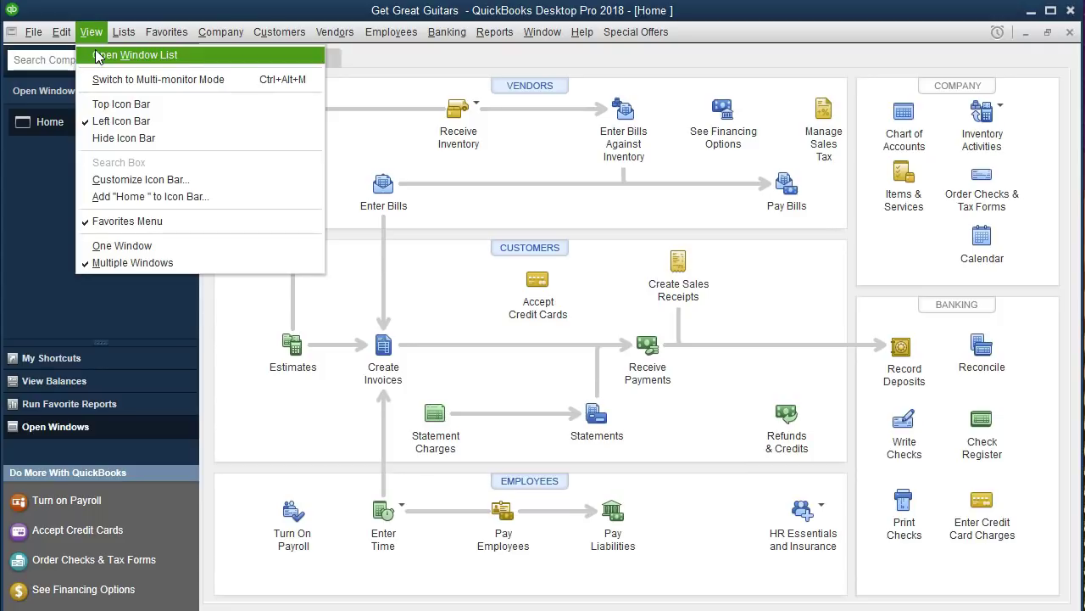
pyautogui.click(35, 175)
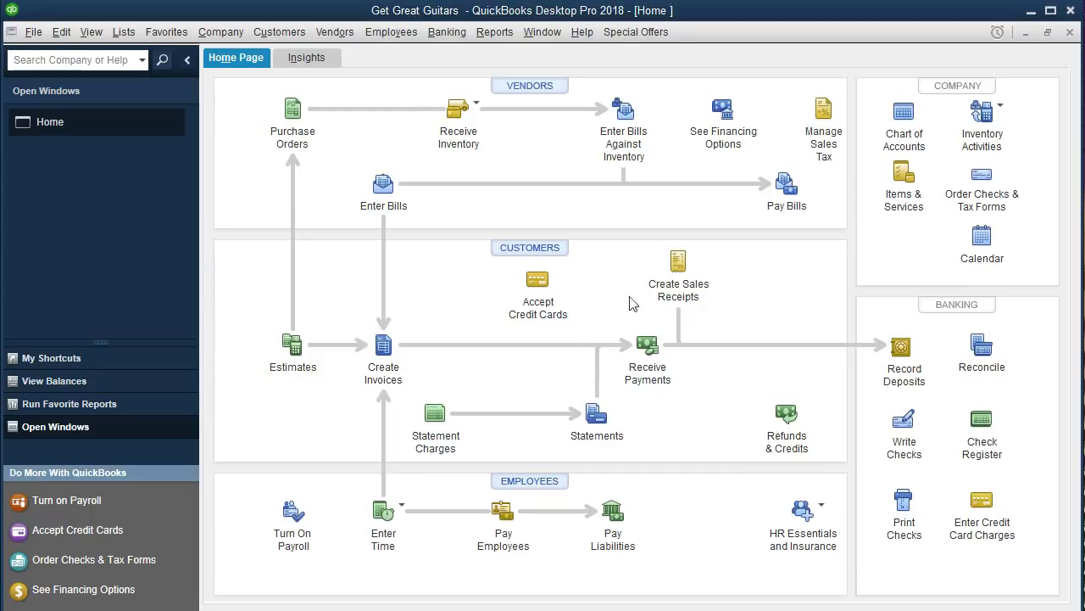
# Start a new customer invoice and collapse the customer information pane beside the form.
pyautogui.click(717, 293)
pyautogui.click(380, 346)
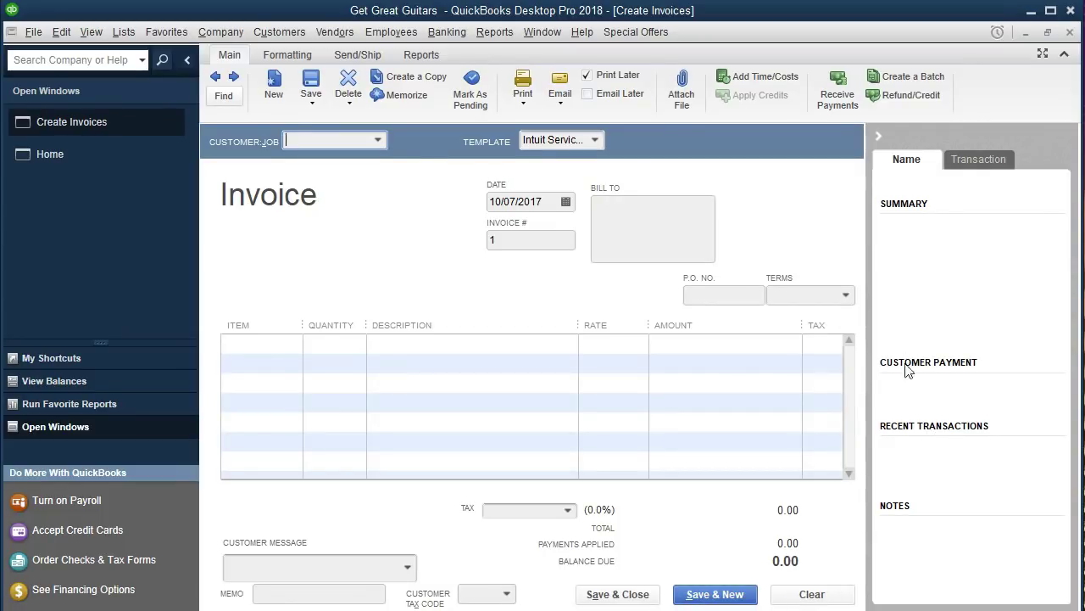
pyautogui.click(877, 137)
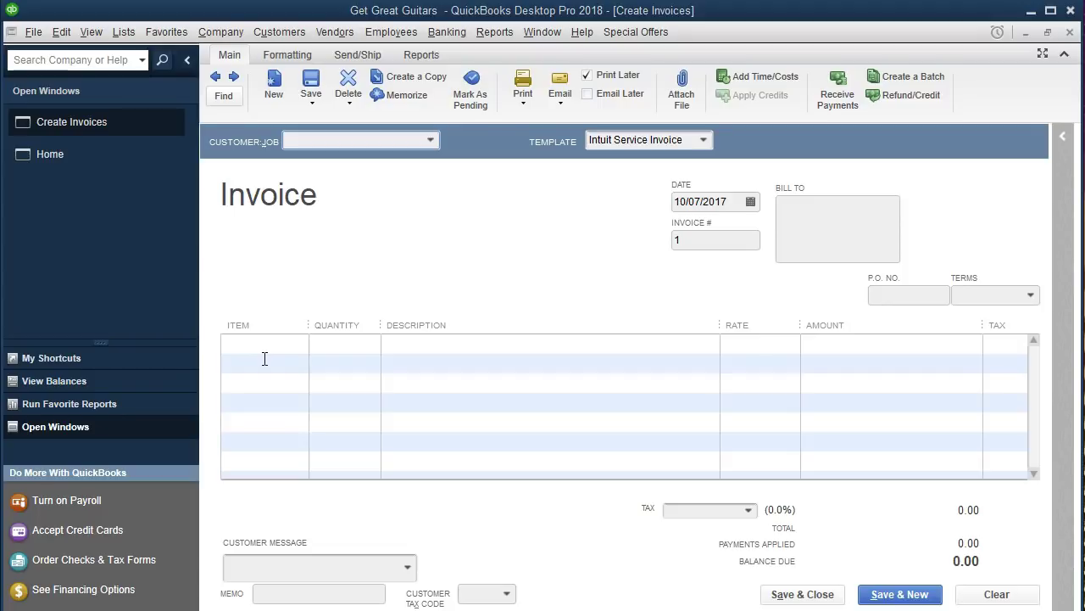
# Choose Anderson Guitars as the invoice's customer from the existing customer list.
pyautogui.click(319, 143)
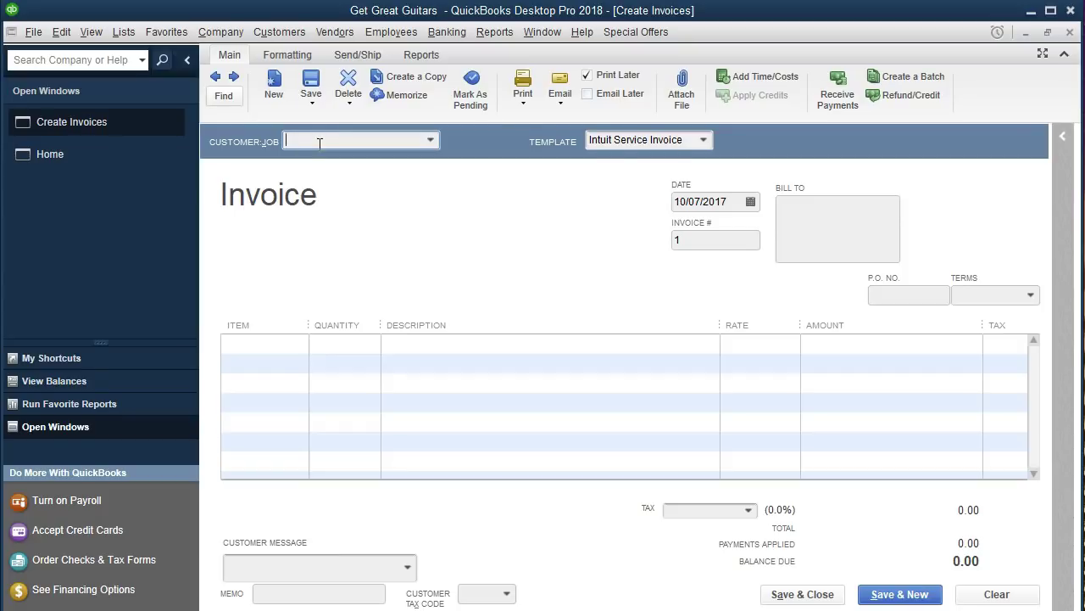
pyautogui.write('A')
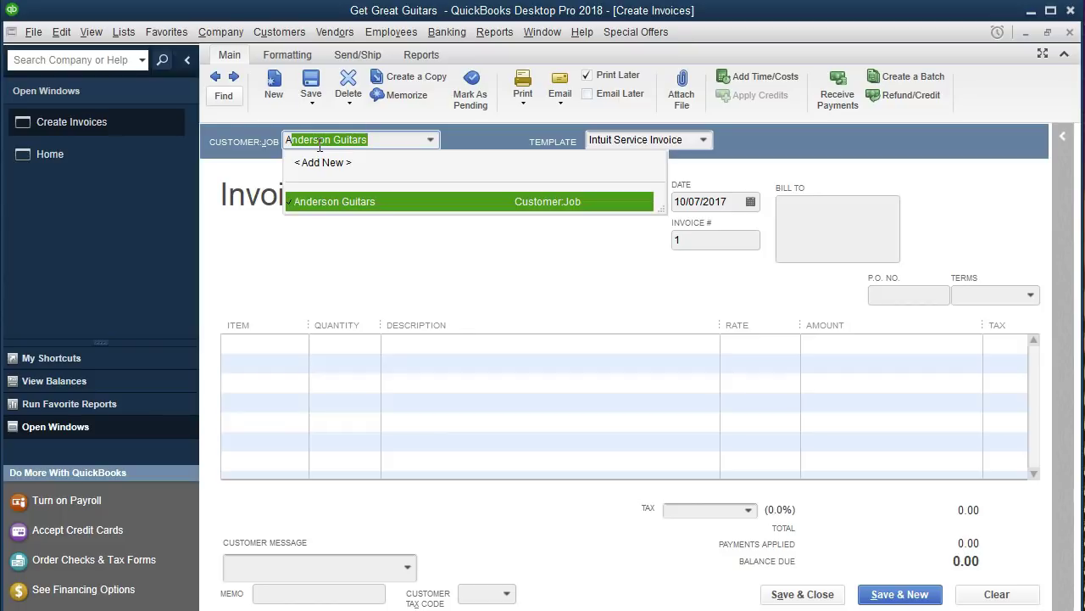
pyautogui.press('BackSpace')
pyautogui.press('BackSpace')
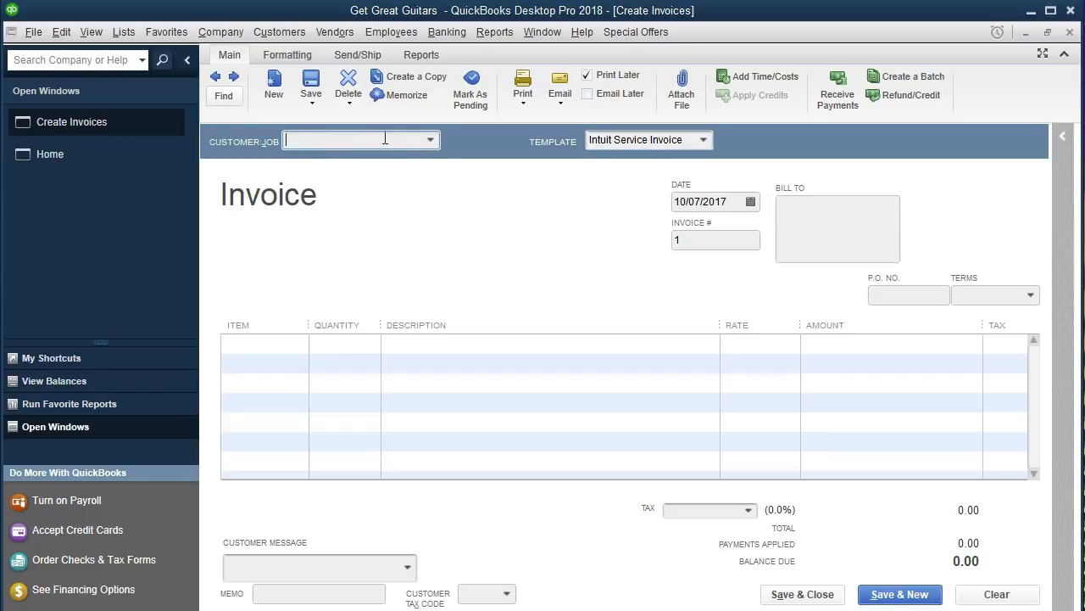
pyautogui.click(431, 140)
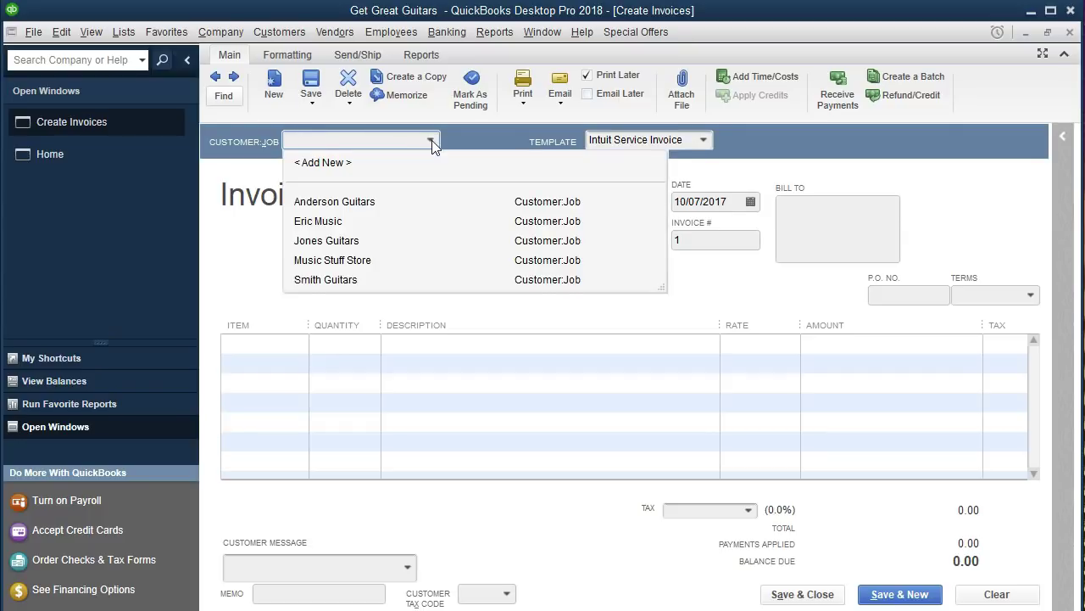
pyautogui.click(365, 203)
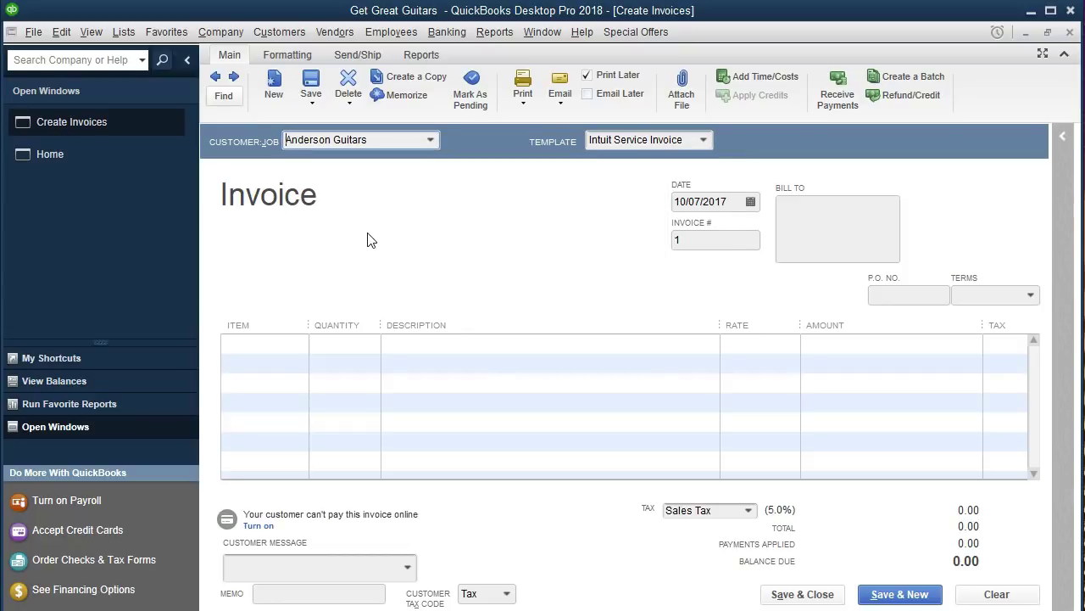
# Keep the Intuit Service Invoice template and set the invoice date to 01/12/2021.
pyautogui.press('Tab')
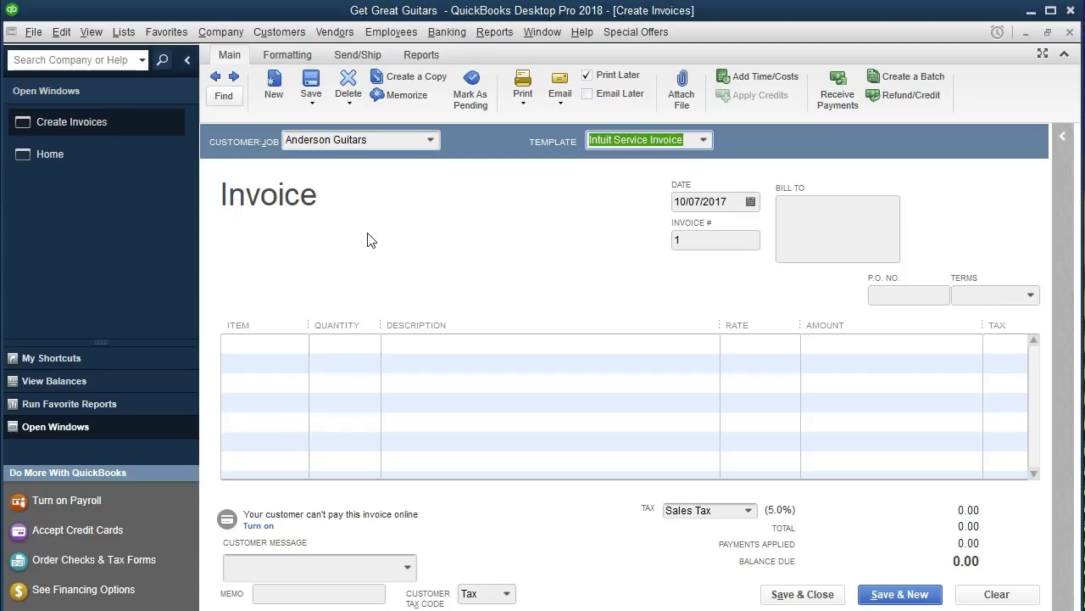
pyautogui.press('Tab')
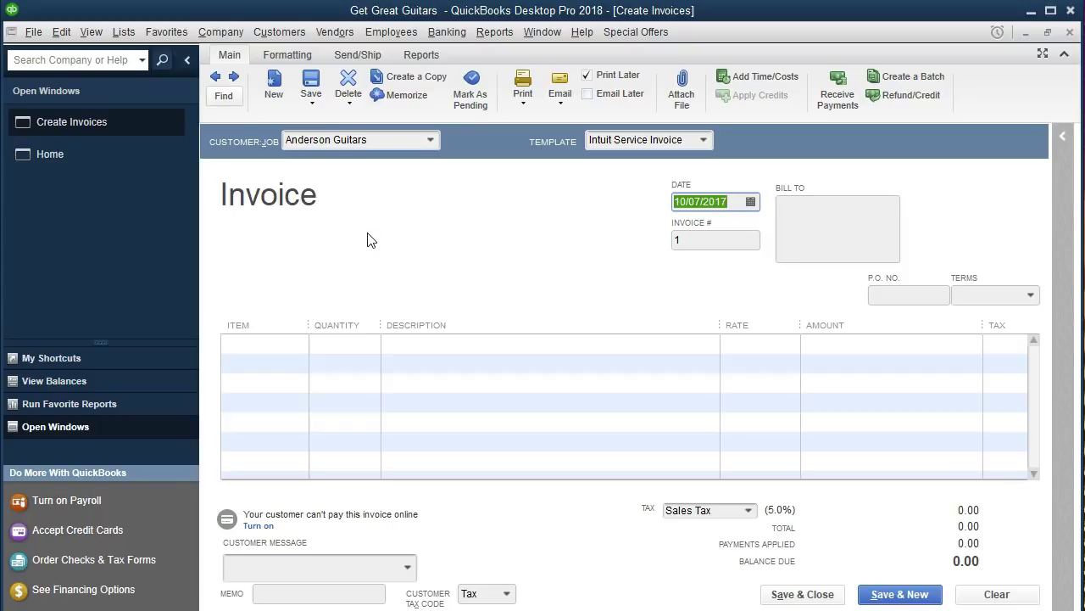
pyautogui.write('011221')
pyautogui.press('Tab')
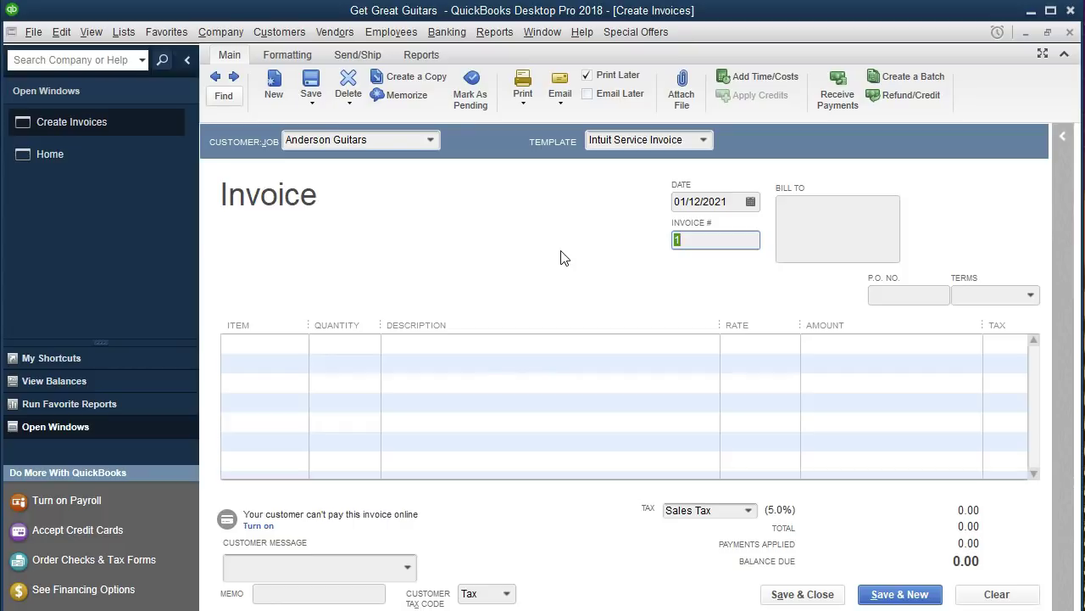
# Leave the billing address and P.O. number blank and set the invoice's payment terms to Net 30.
pyautogui.press('Tab')
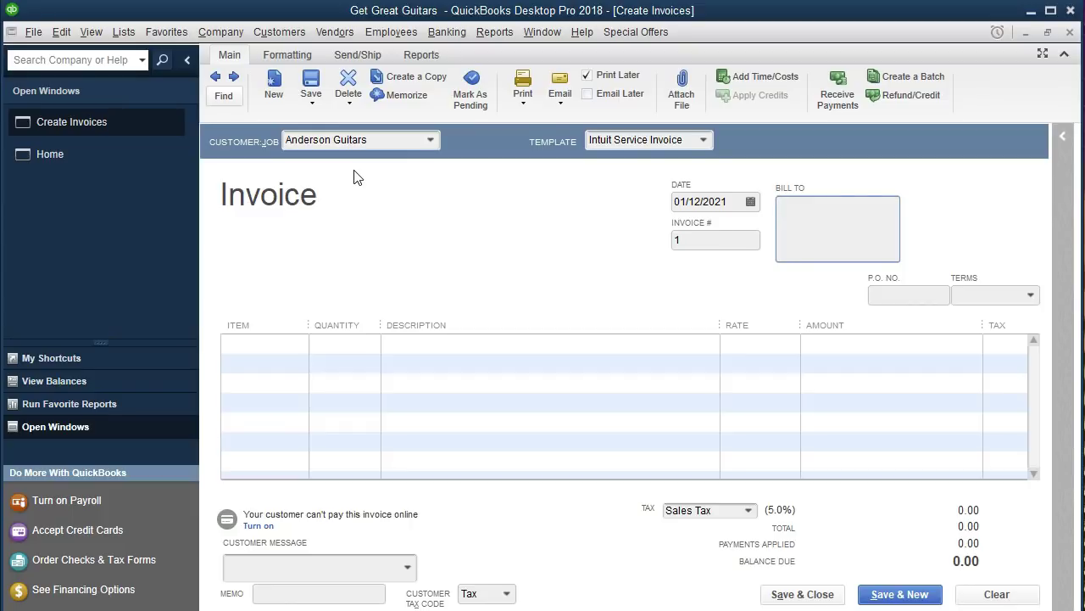
pyautogui.press('Tab')
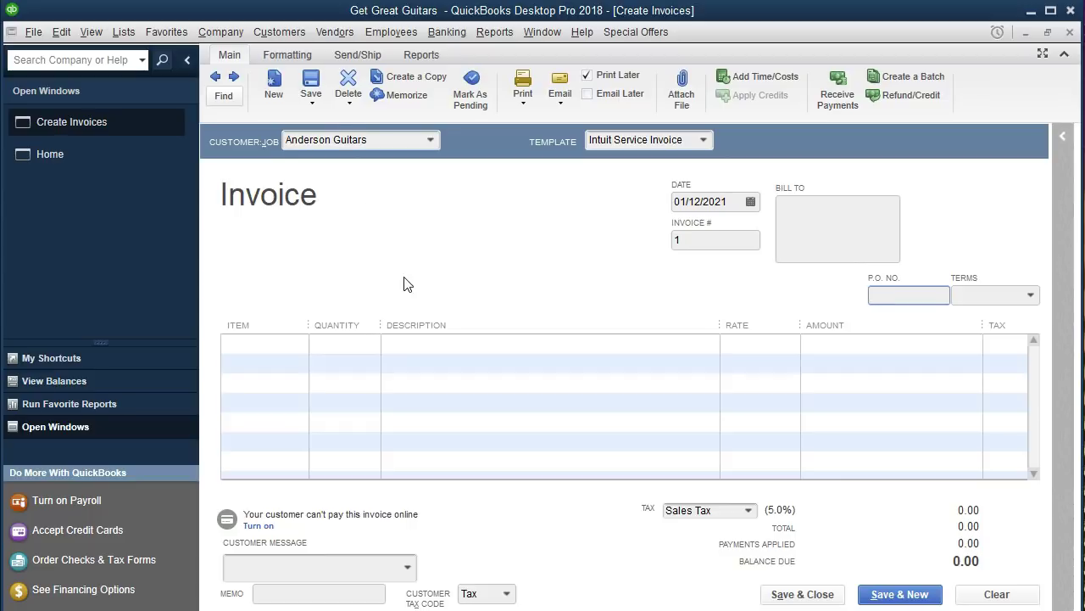
pyautogui.press('Tab')
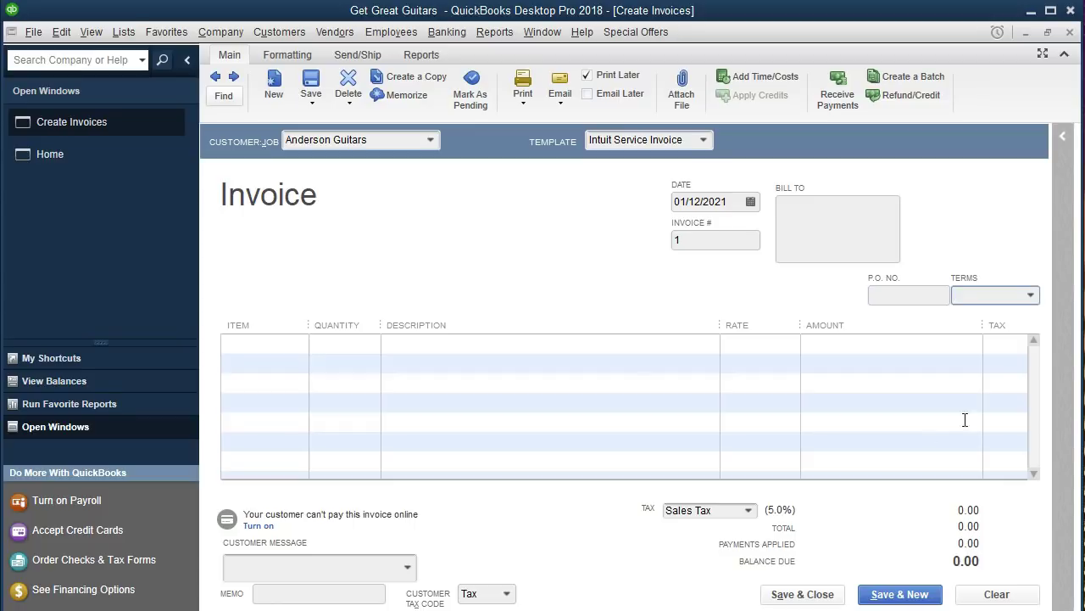
pyautogui.click(1032, 297)
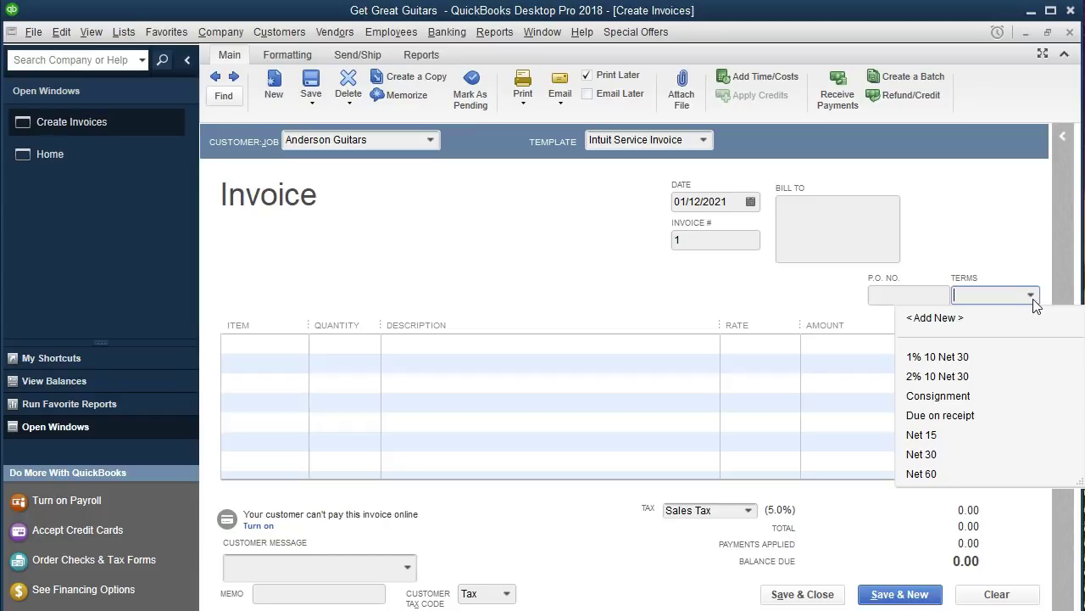
pyautogui.click(934, 457)
pyautogui.press('Tab')
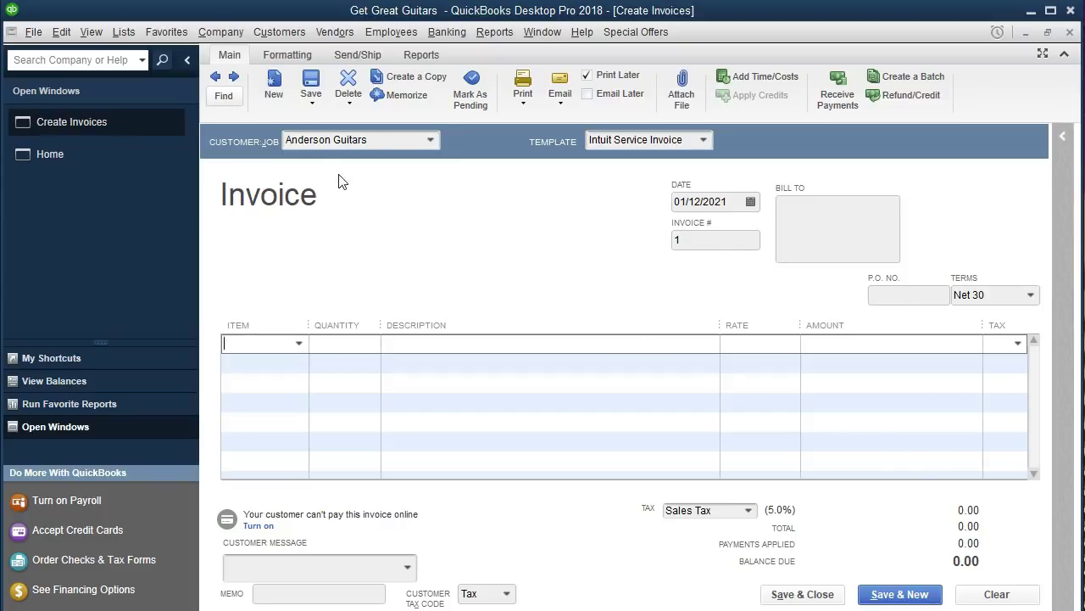
# Look up the Steinberger Solid-Body guitar in the Item List, then return to the invoice.
pyautogui.click(129, 34)
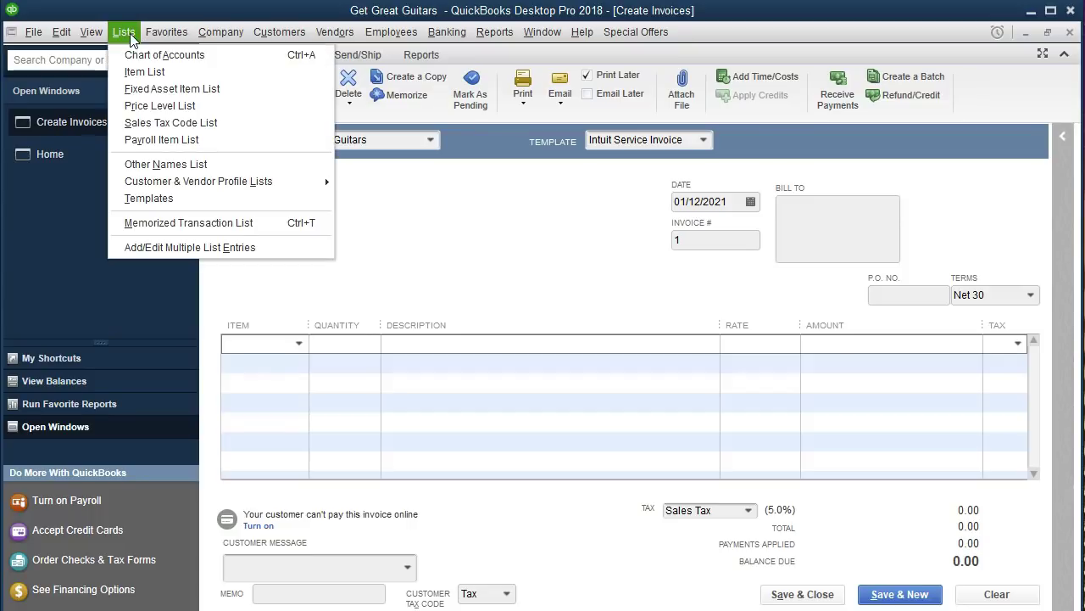
pyautogui.click(143, 74)
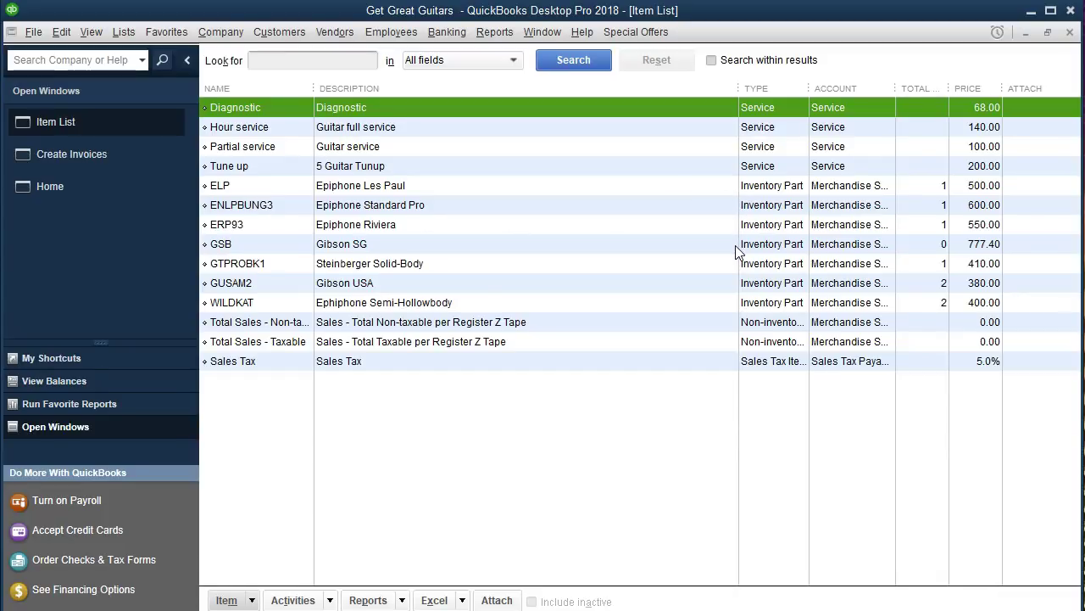
pyautogui.click(425, 263)
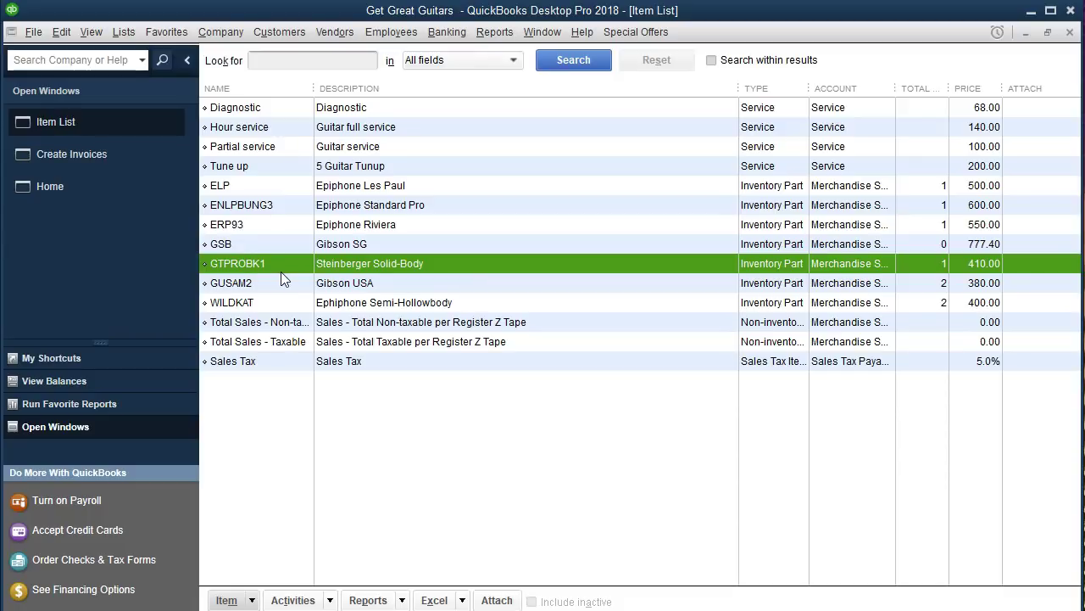
pyautogui.click(132, 160)
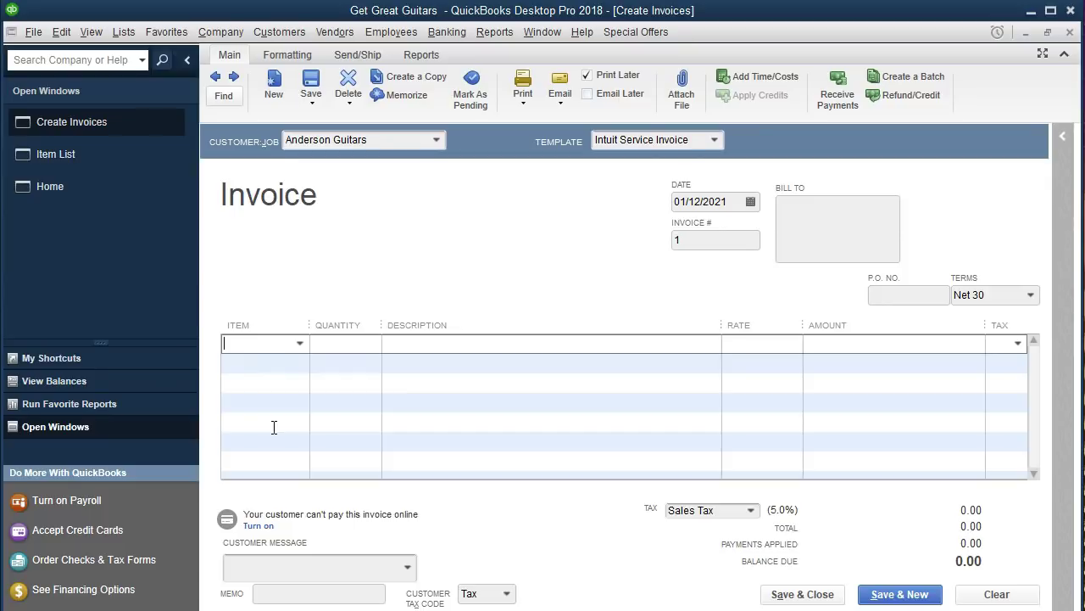
# Add item GTPROBK1 to the first invoice line with a quantity of 1, keeping its default rate and tax code.
pyautogui.write('GT')
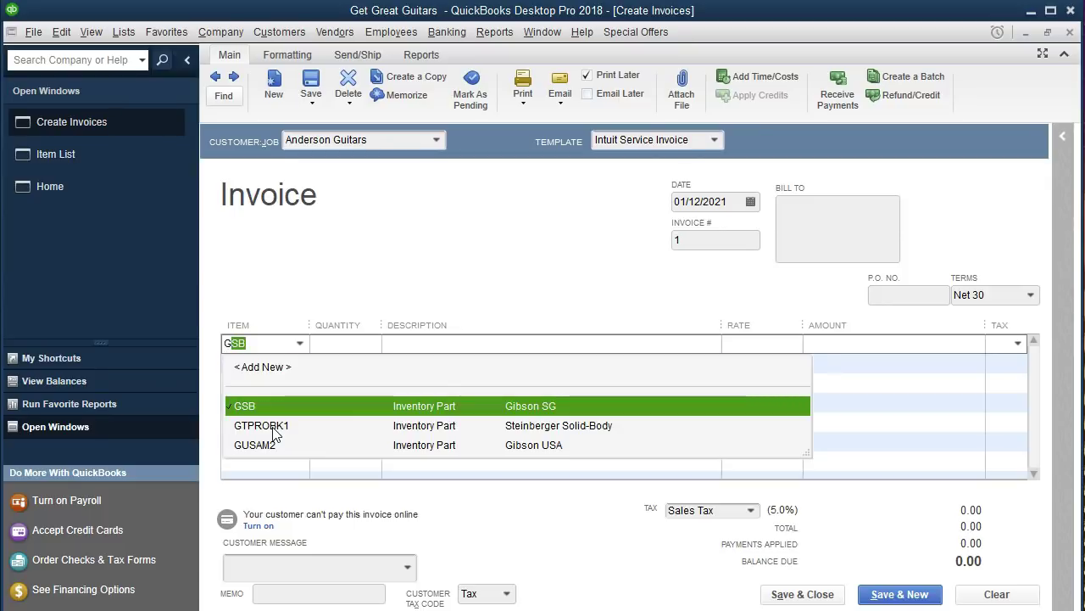
pyautogui.write('PROBK1')
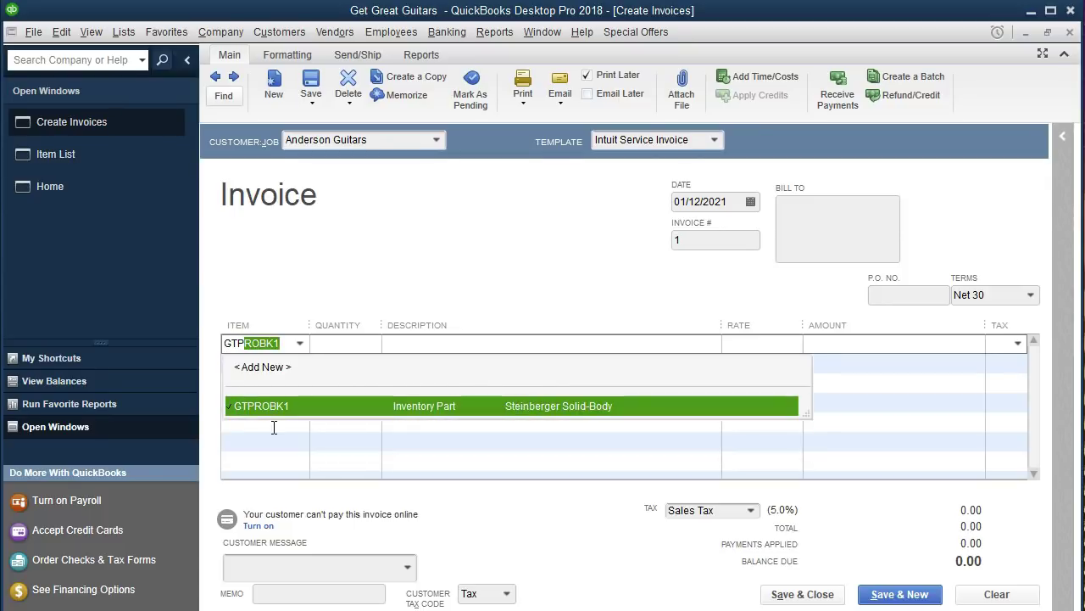
pyautogui.press('Tab')
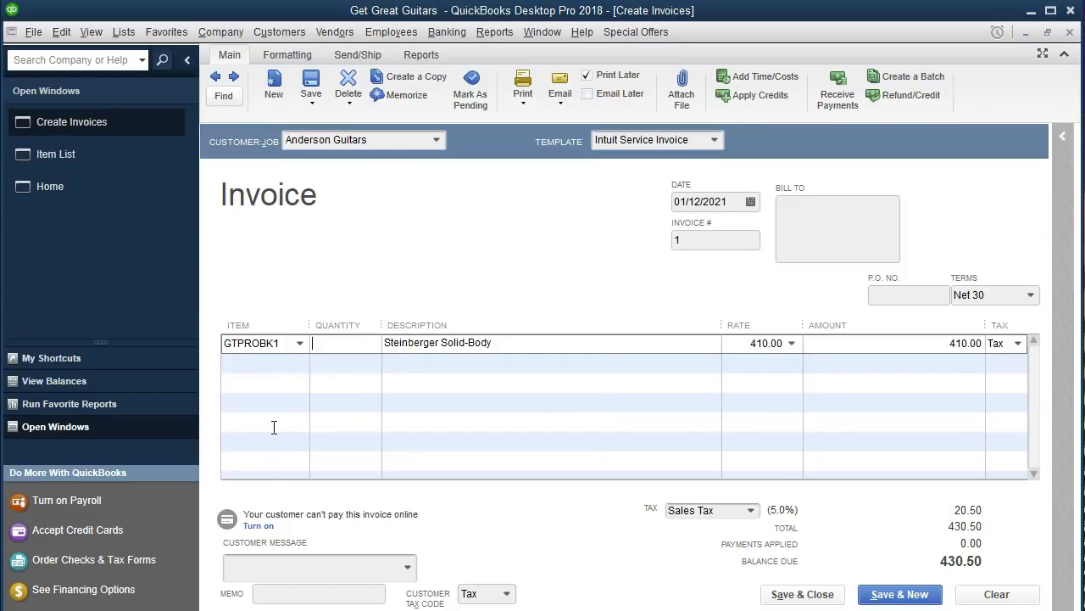
pyautogui.write('1')
pyautogui.press('Tab')
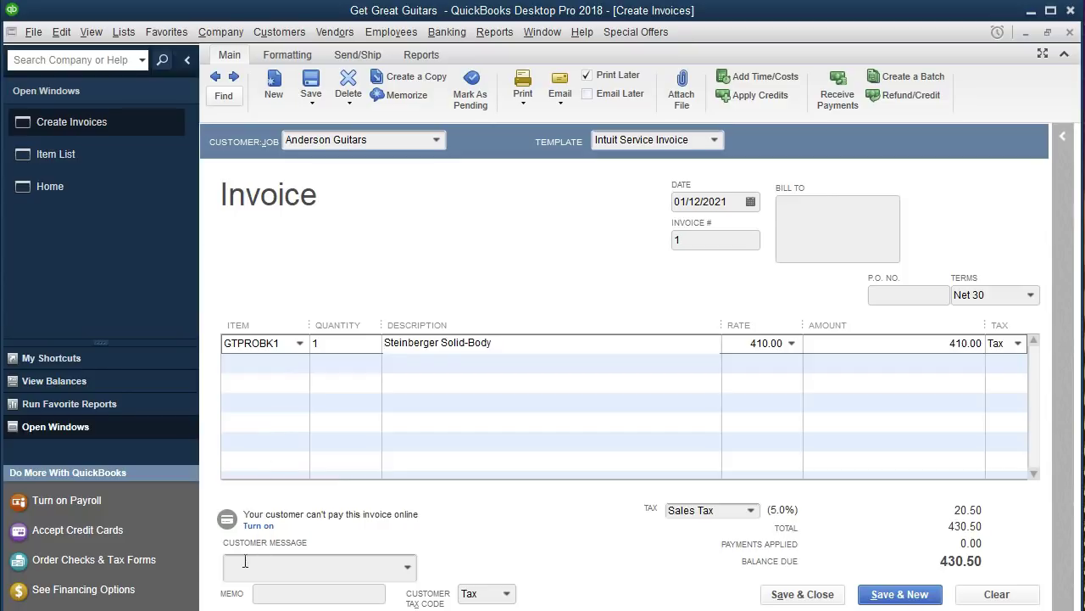
pyautogui.press('Tab')
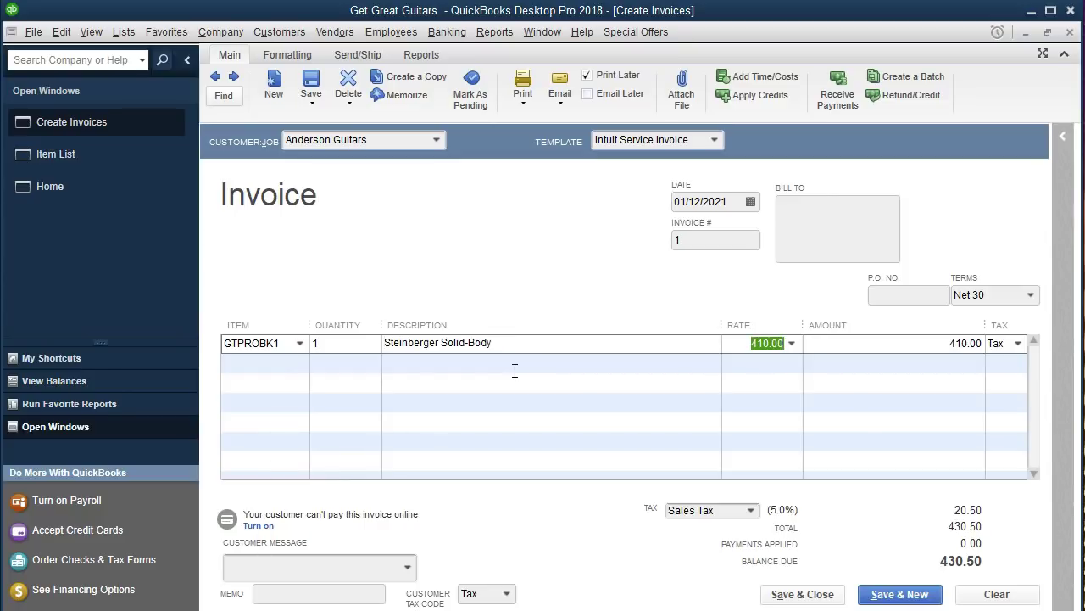
pyautogui.press('Tab')
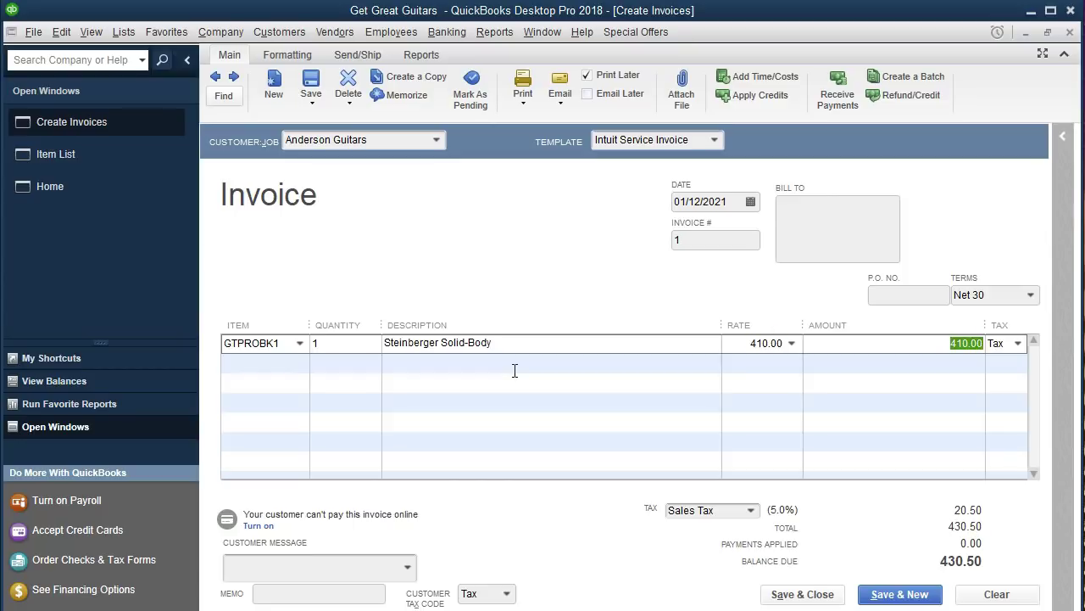
pyautogui.press('Tab')
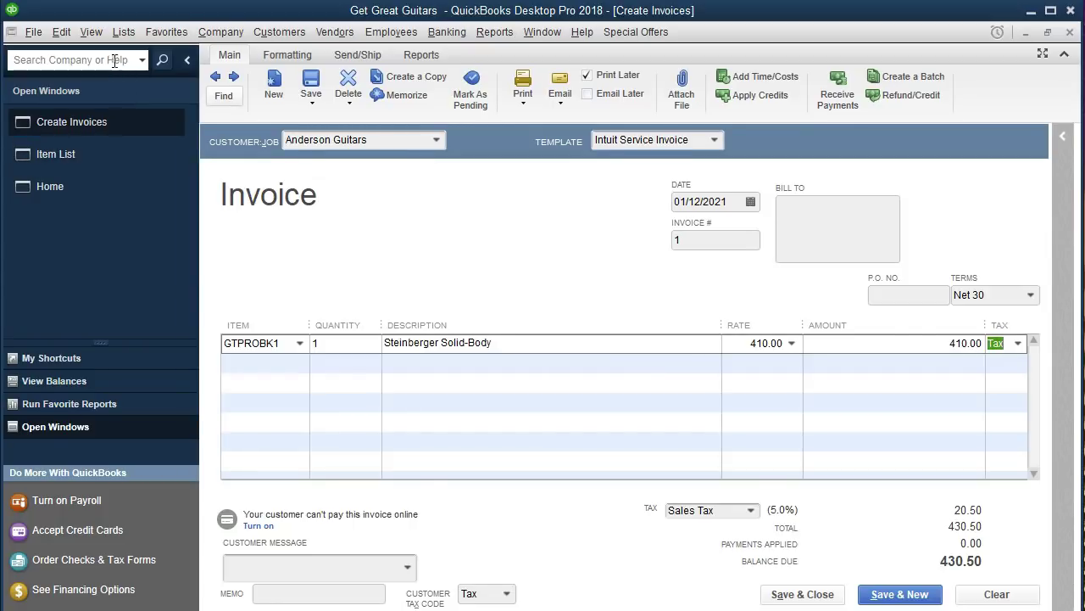
# Open item GTPROBK1 from the Item List for editing, review its cost, sales price and accounts, and close it without changes.
pyautogui.click(94, 33)
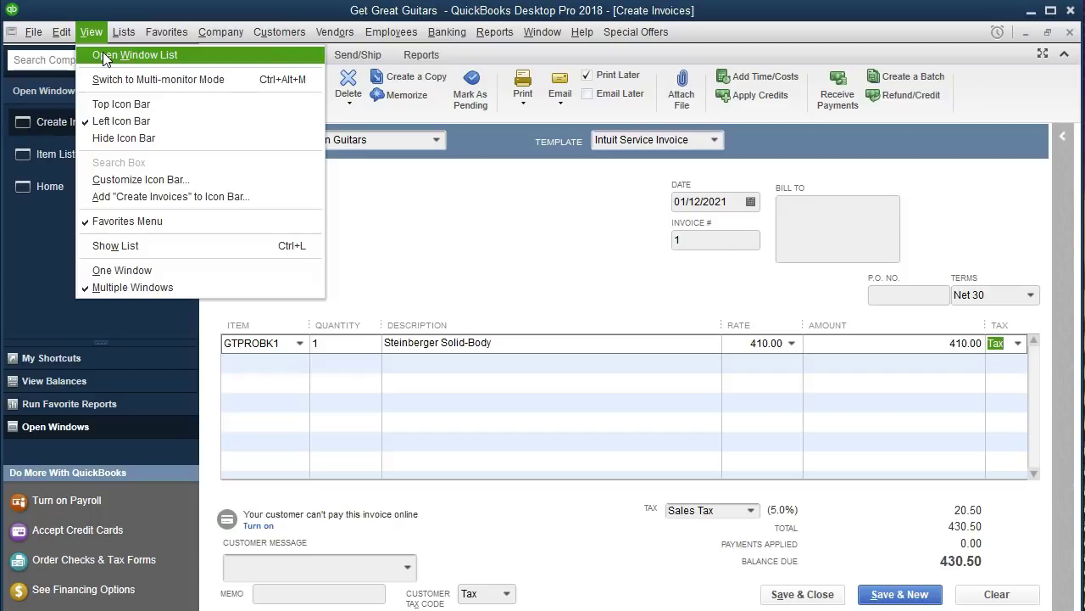
pyautogui.click(17, 260)
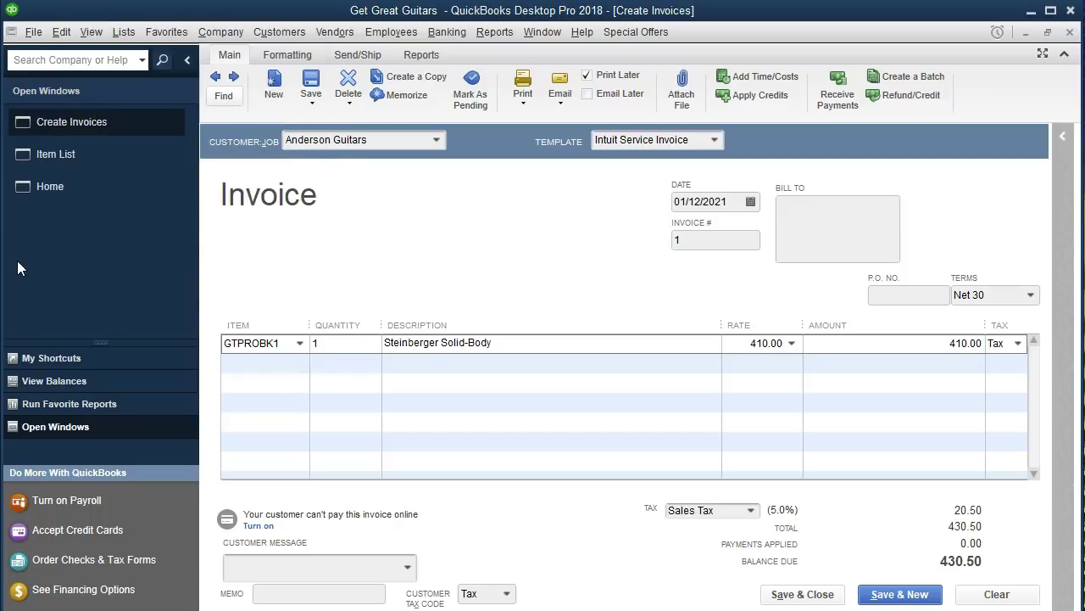
pyautogui.click(44, 153)
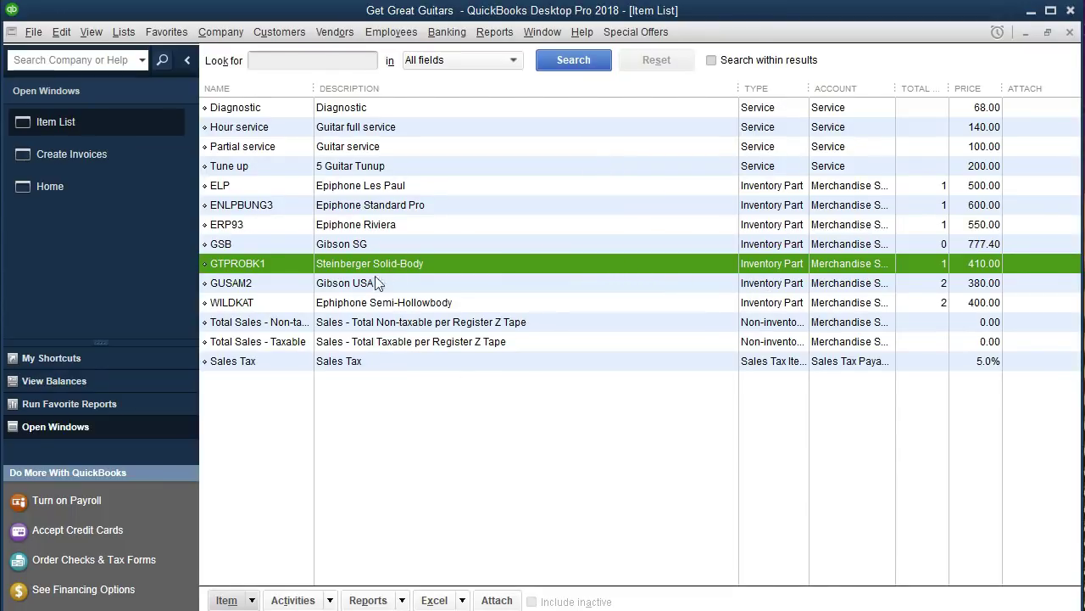
pyautogui.click(227, 600)
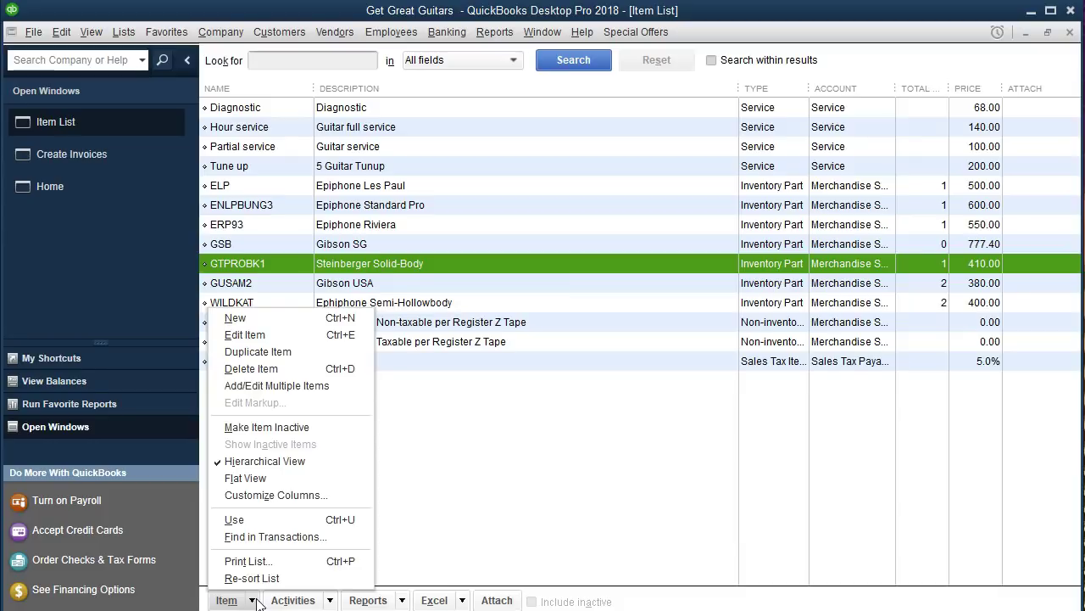
pyautogui.click(265, 337)
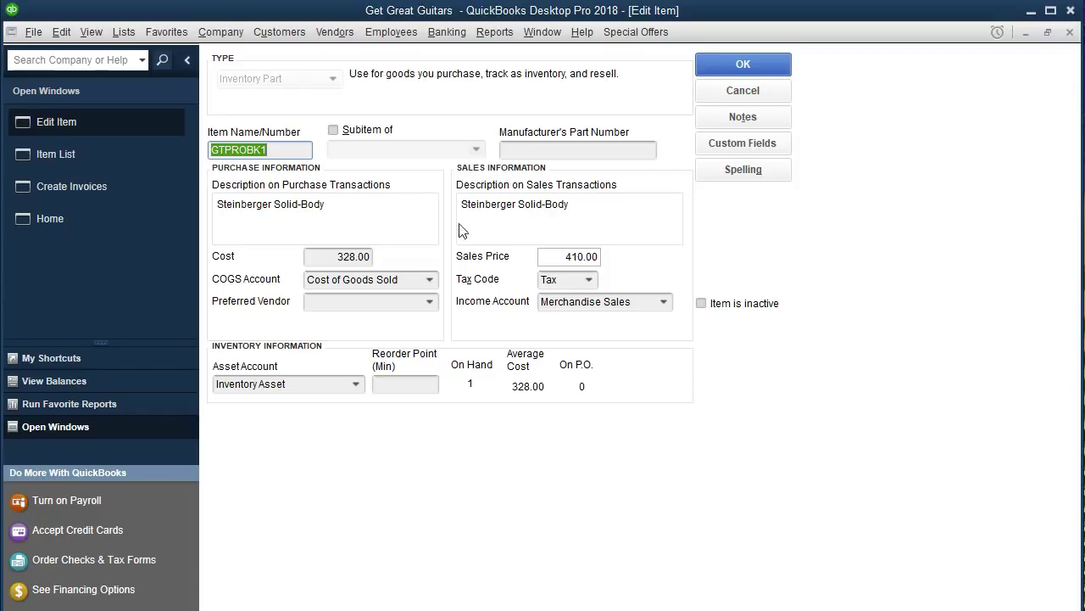
pyautogui.click(1070, 32)
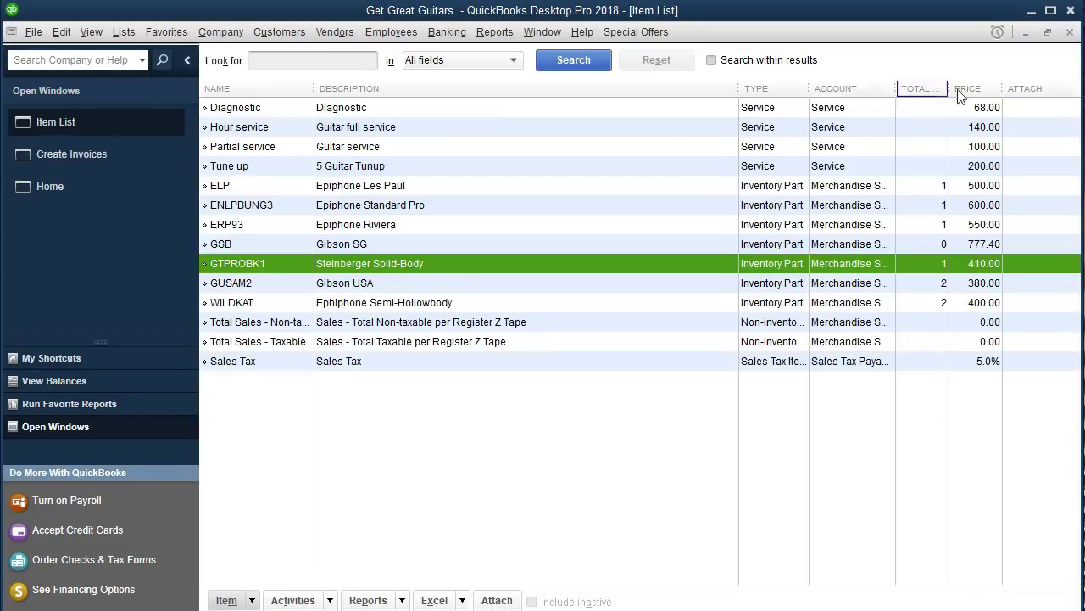
# Return to the Anderson Guitars invoice, save and close it, and make the changed payment terms permanent for the customer.
pyautogui.click(122, 157)
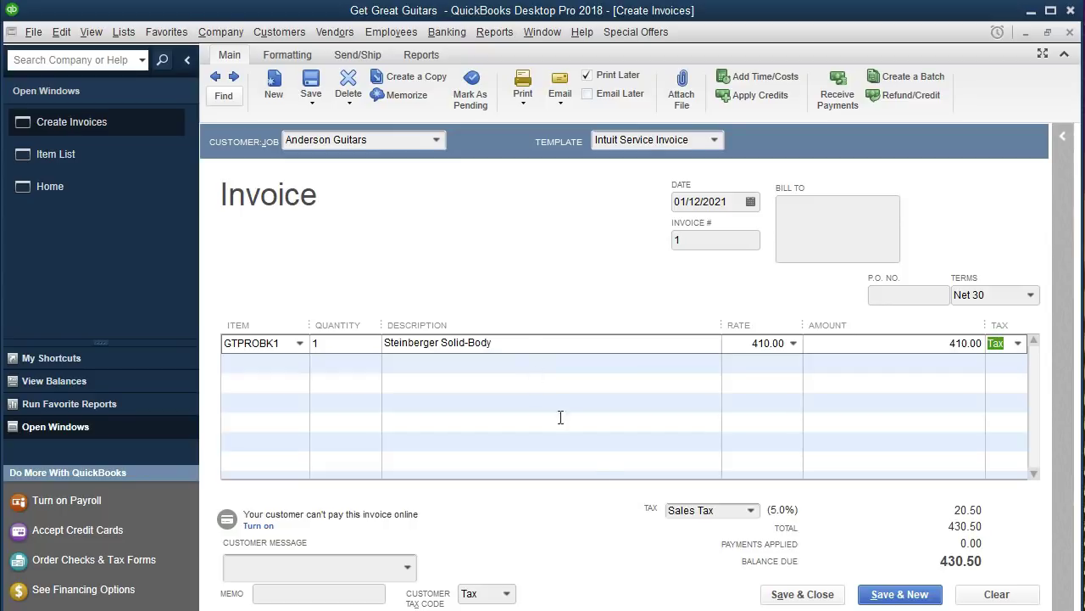
pyautogui.click(798, 595)
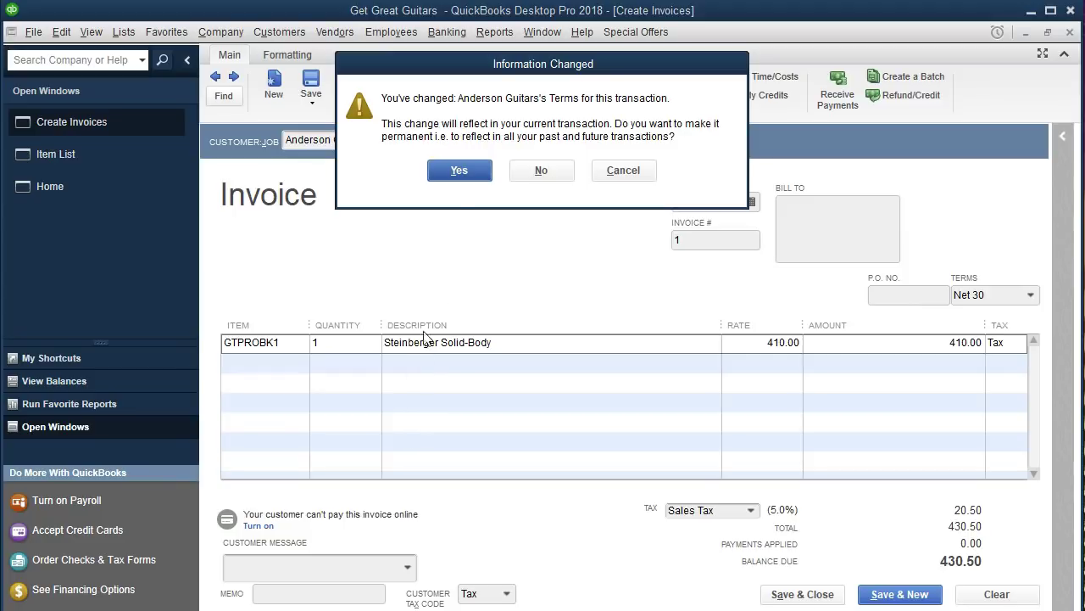
pyautogui.click(458, 170)
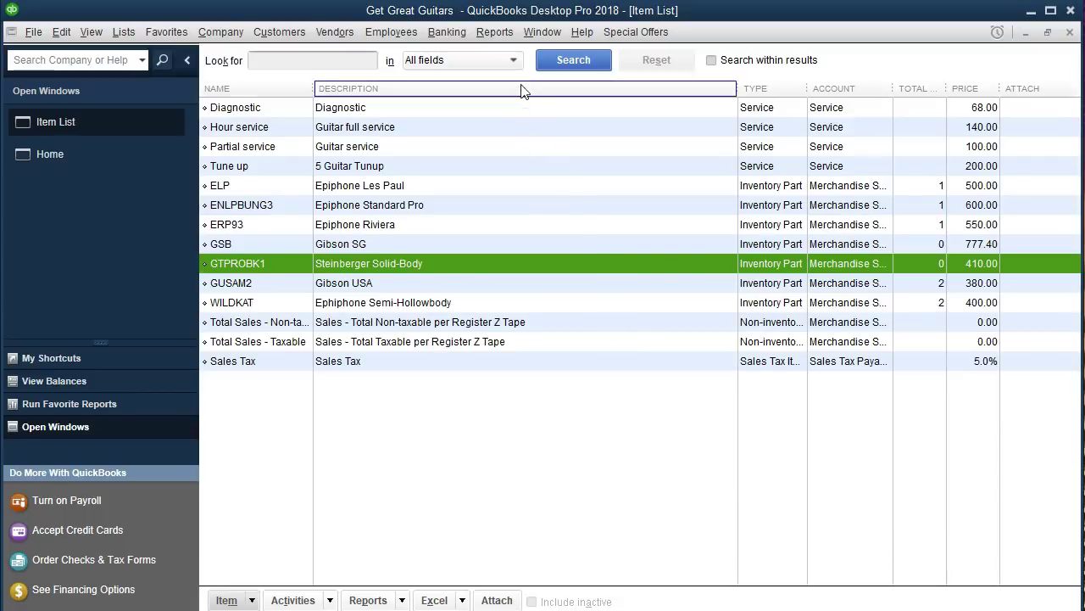
# Run a standard Profit & Loss report for 01/01/2021 through 12/31/2021.
pyautogui.click(495, 32)
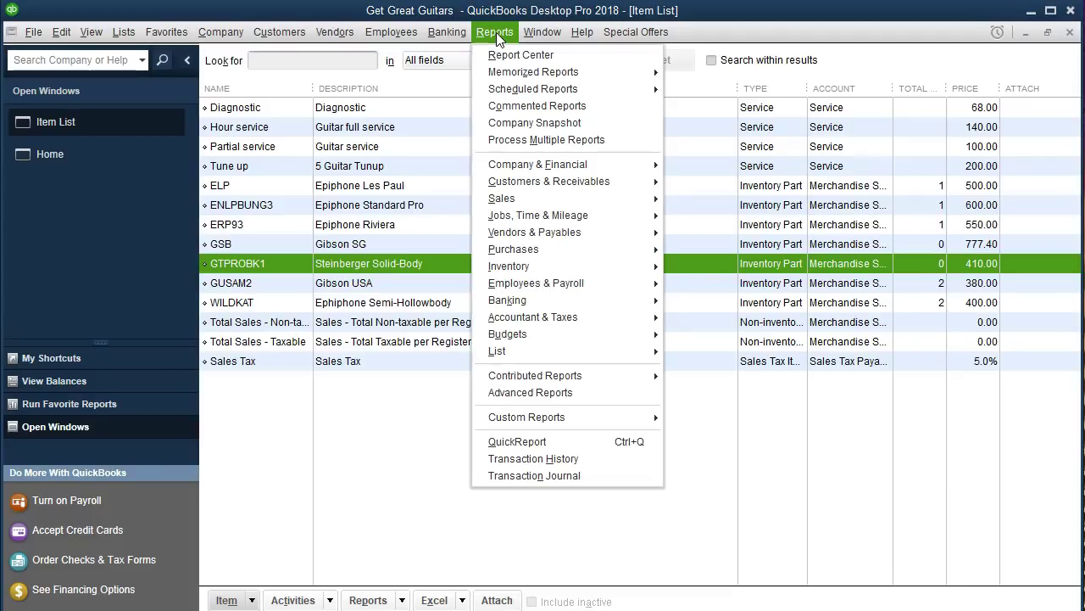
pyautogui.moveTo(594, 170)
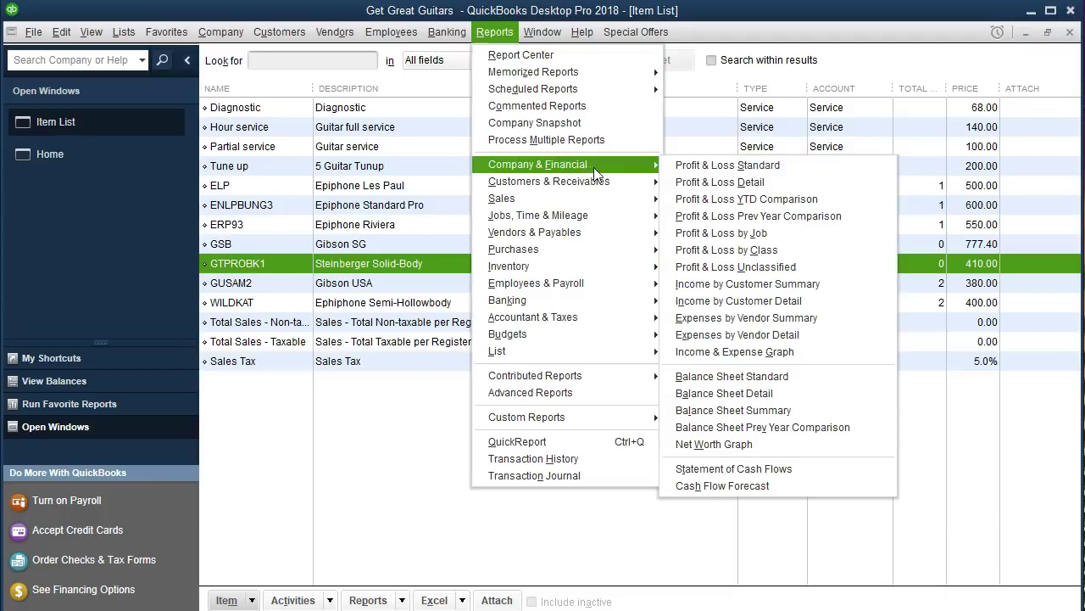
pyautogui.click(679, 169)
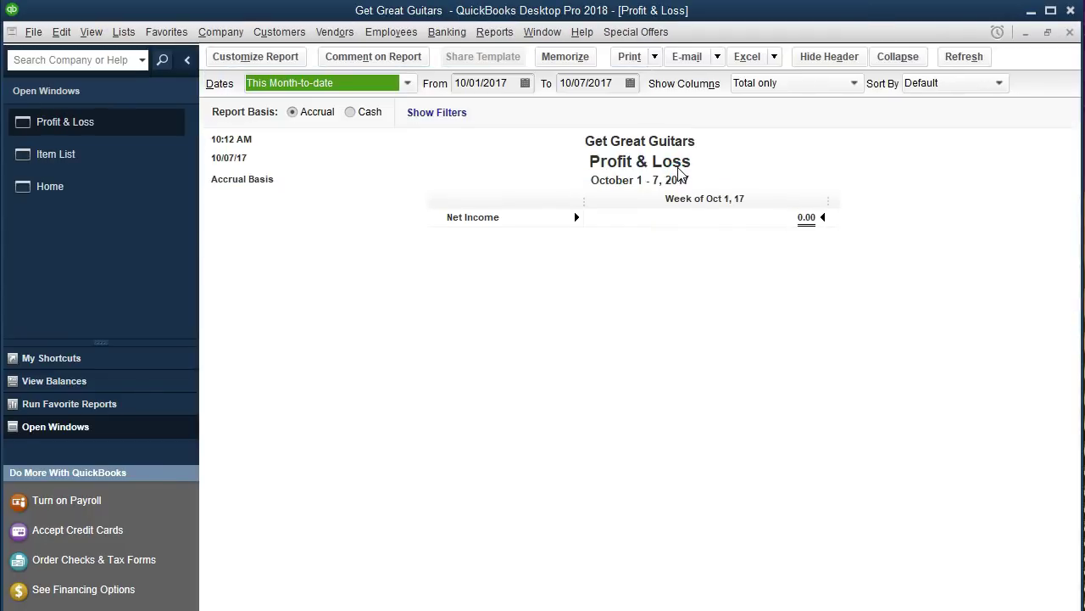
pyautogui.press('Tab')
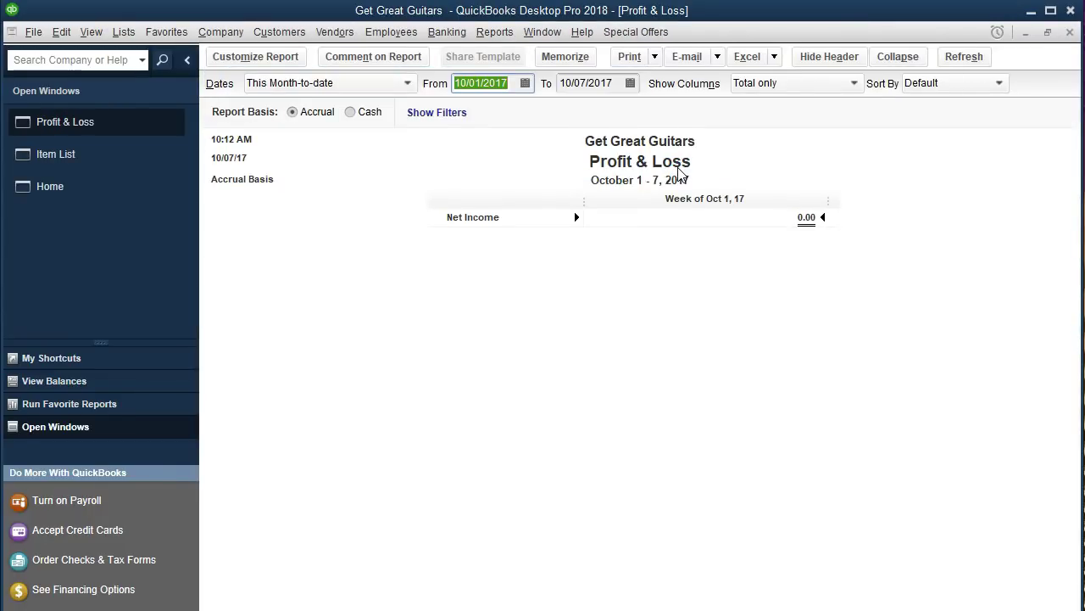
pyautogui.write('01')
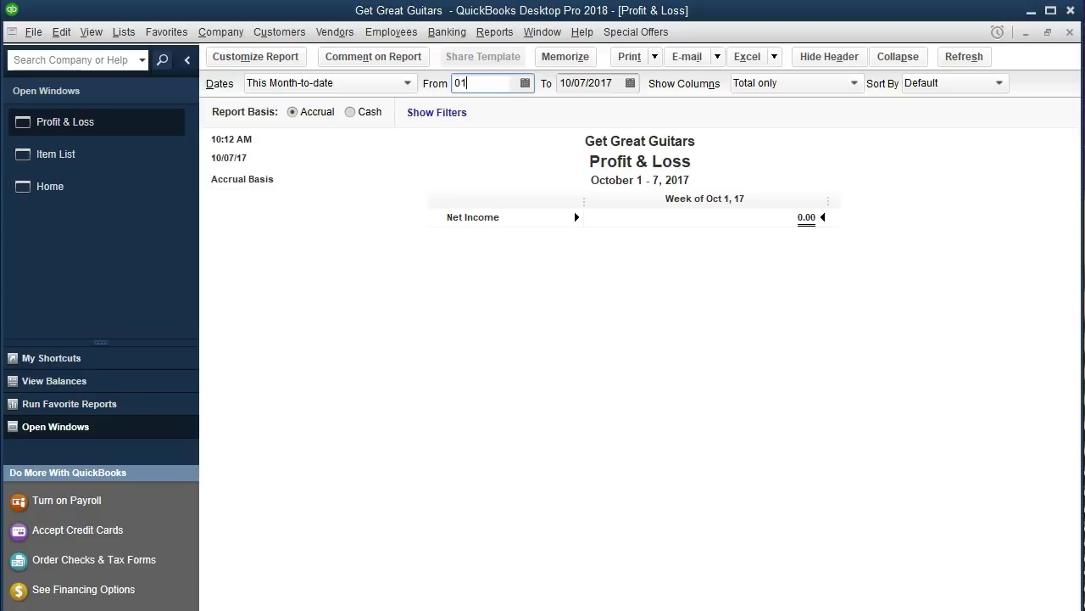
pyautogui.write('/01/20212')
pyautogui.press('Tab')
pyautogui.write('1')
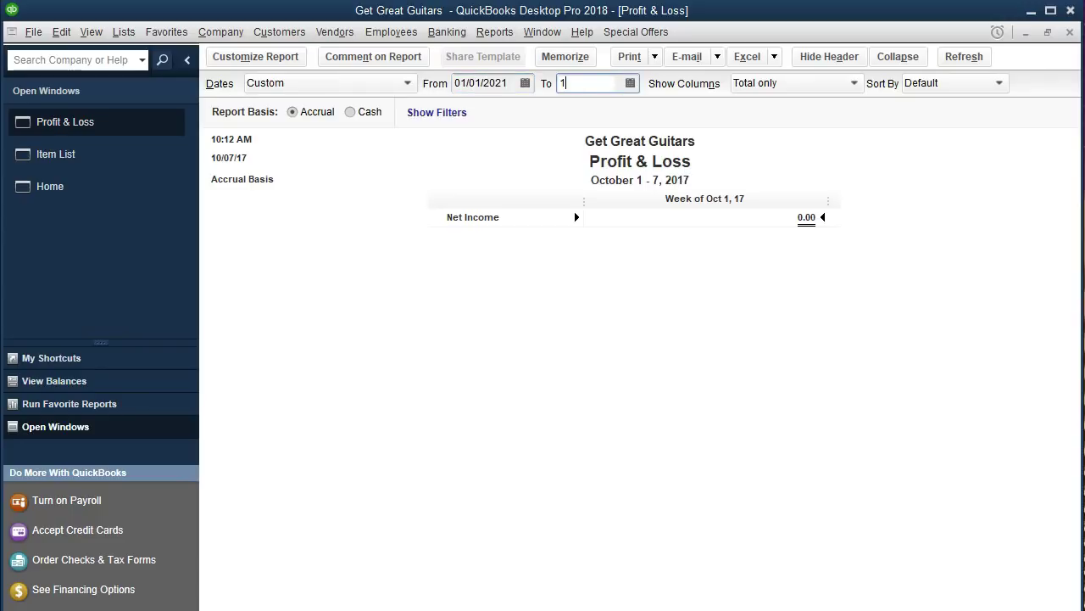
pyautogui.write('2/31/2021')
pyautogui.press('Tab')
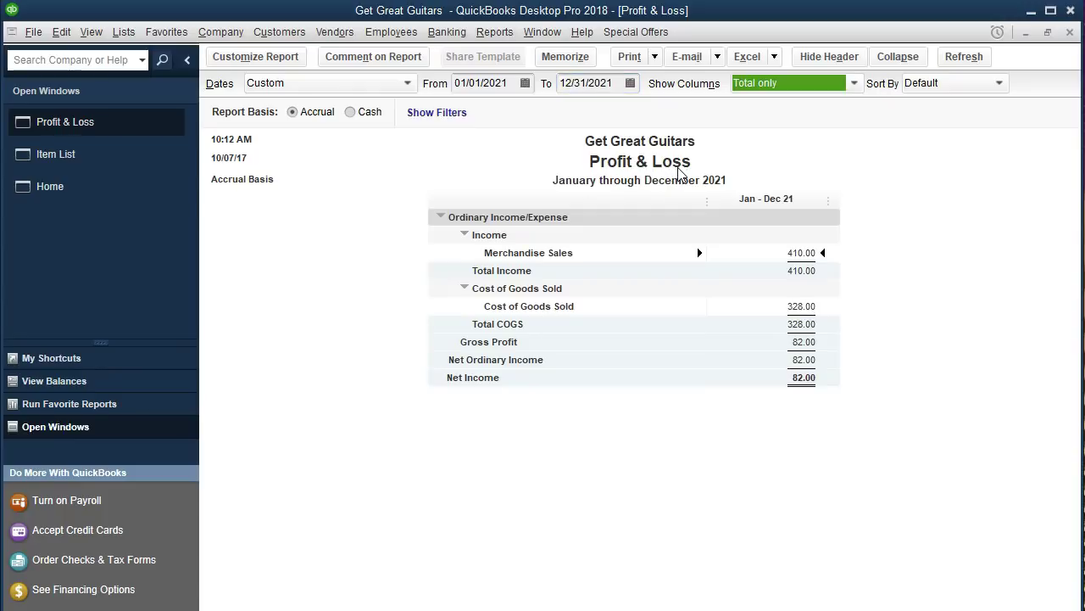
# Run a standard Balance Sheet report as of 12/31/2021.
pyautogui.click(497, 34)
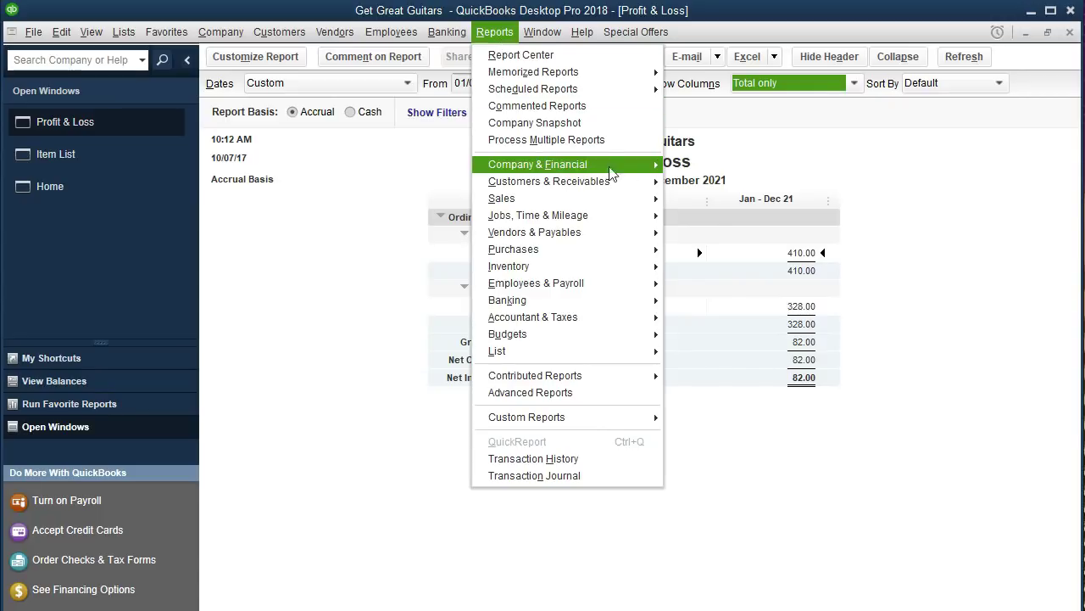
pyautogui.moveTo(640, 169)
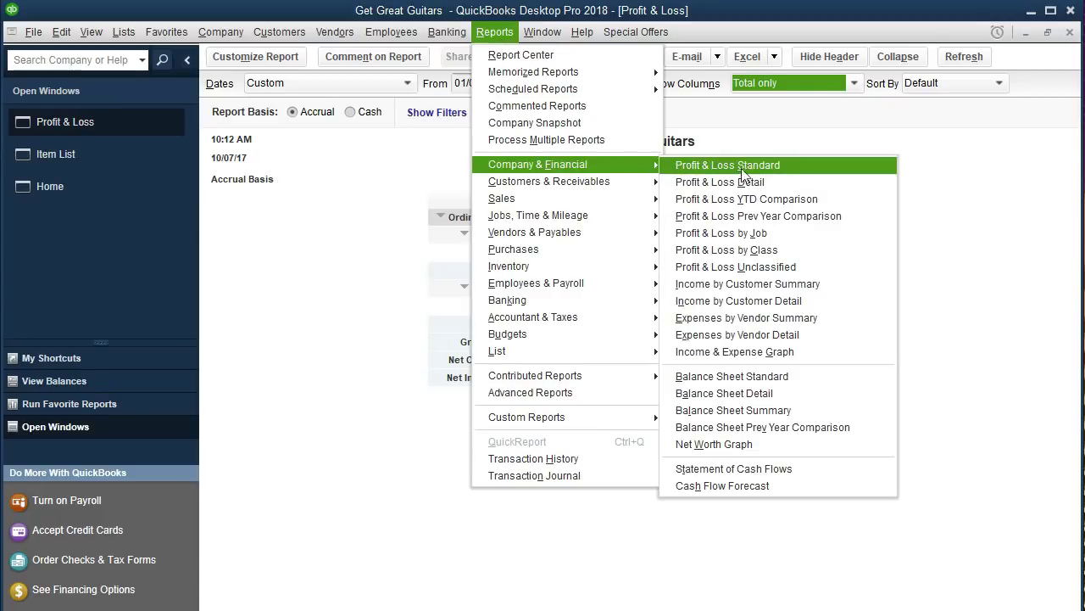
pyautogui.click(859, 383)
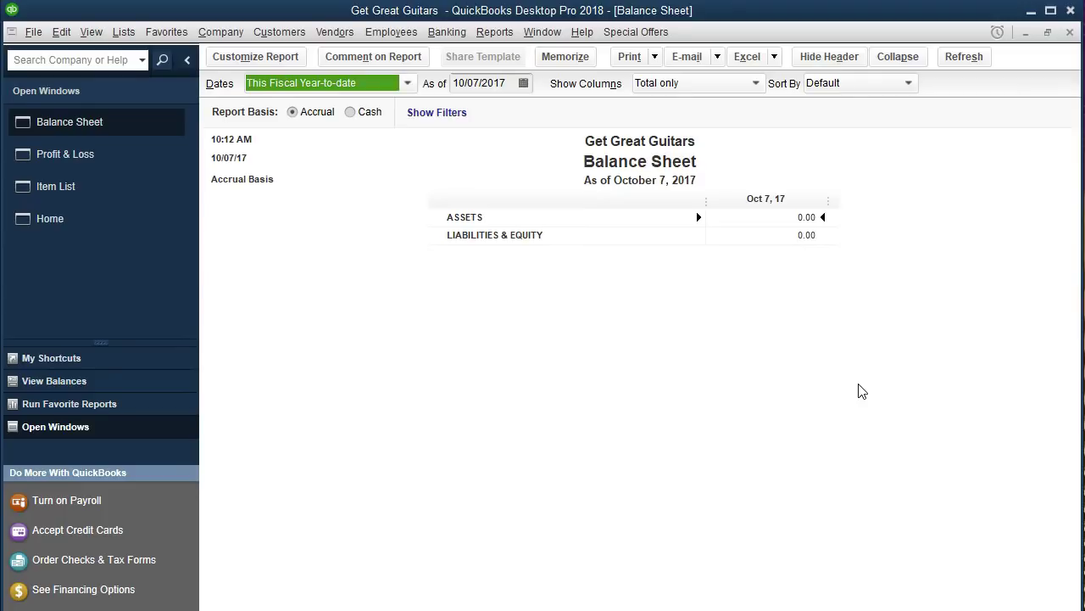
pyautogui.press('Tab')
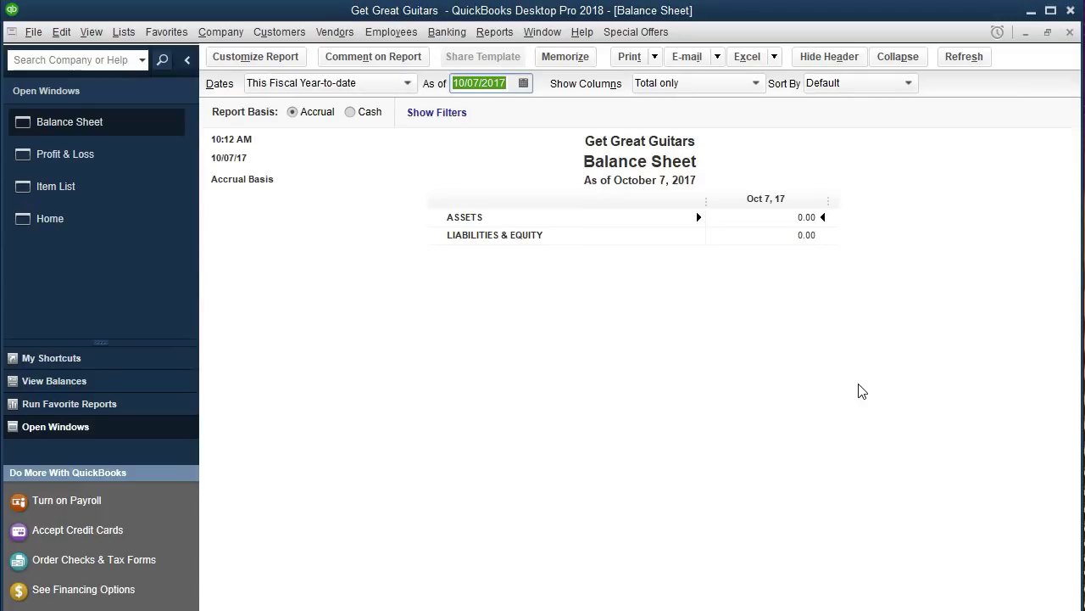
pyautogui.write('1')
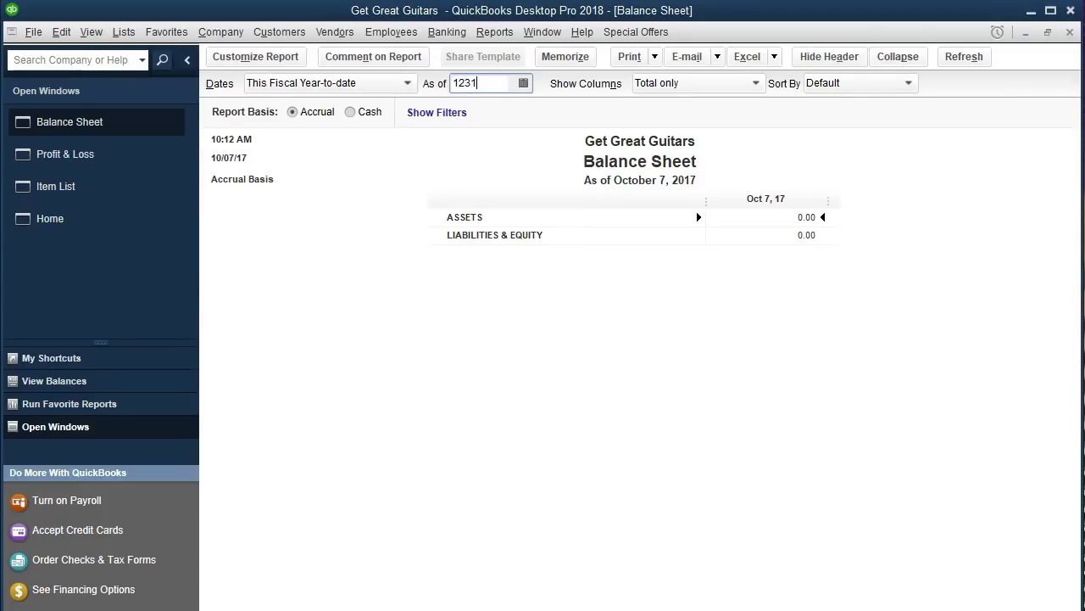
pyautogui.write('2/31/2021')
pyautogui.press('Tab')
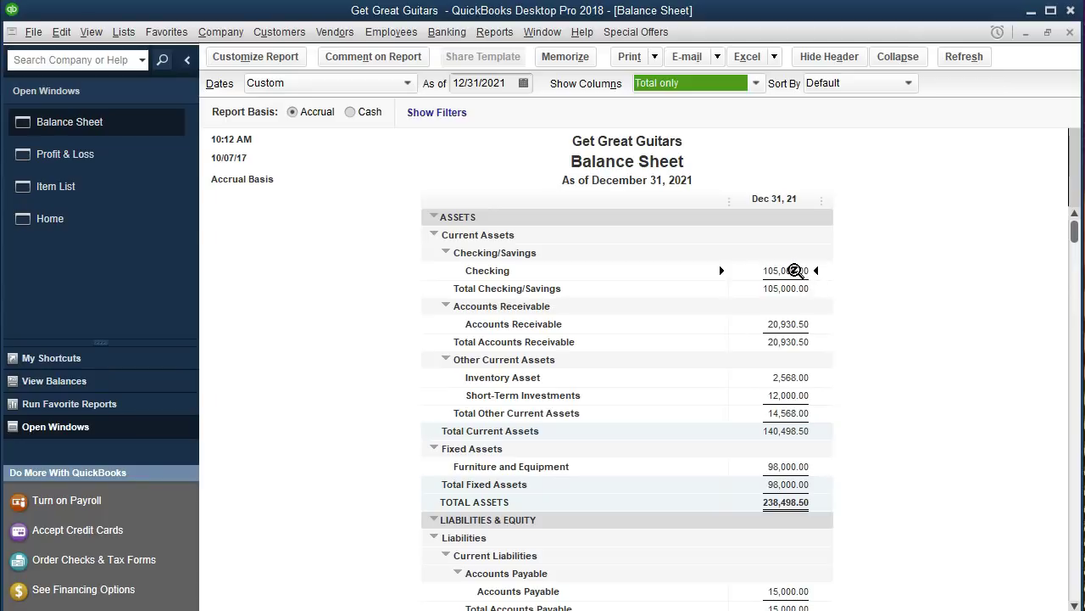
# Check the Checking balance's transaction detail, then customize the Balance Sheet so its date range starts on 01/01/2021.
pyautogui.doubleClick(794, 269)
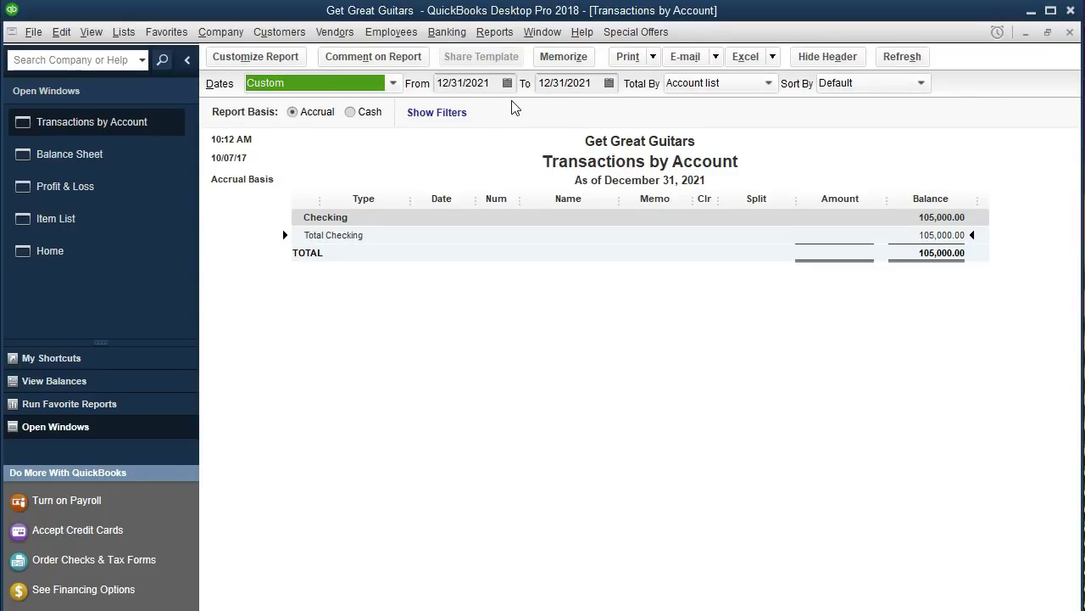
pyautogui.click(1072, 34)
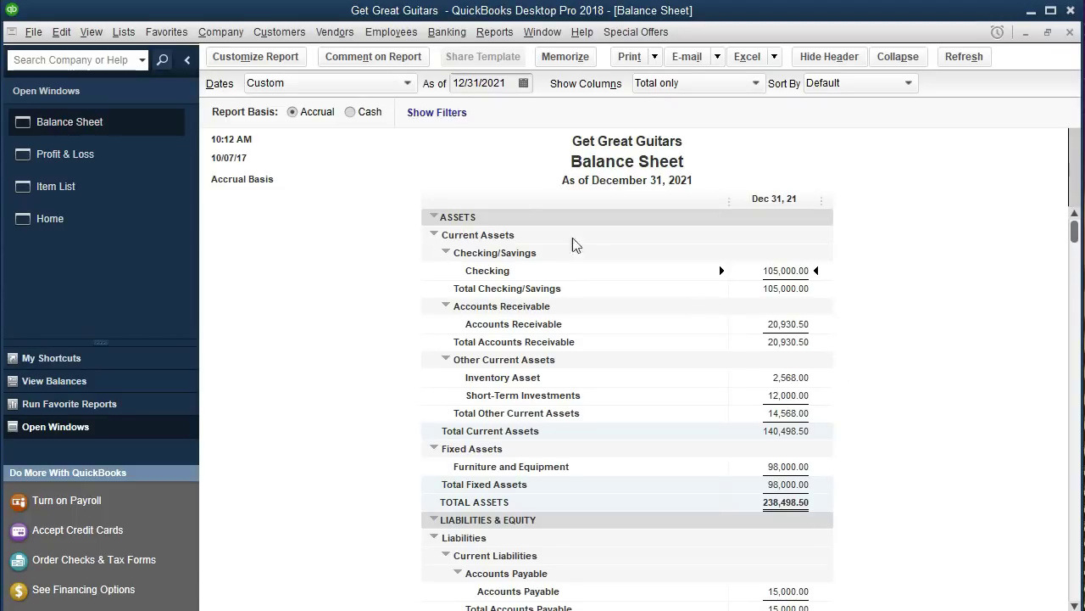
pyautogui.click(285, 65)
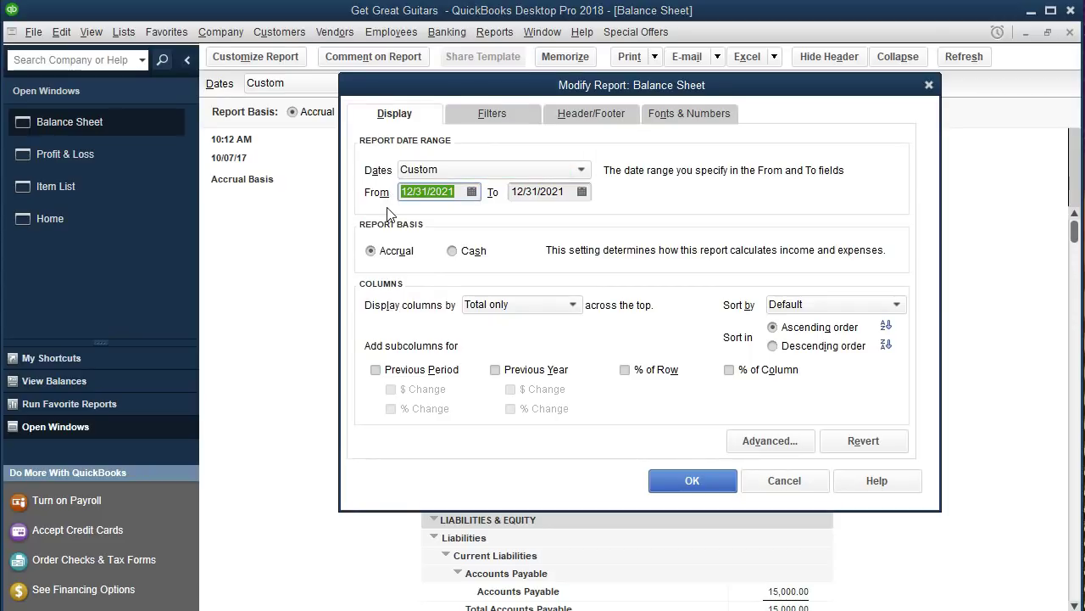
pyautogui.write('010121')
pyautogui.press('Tab')
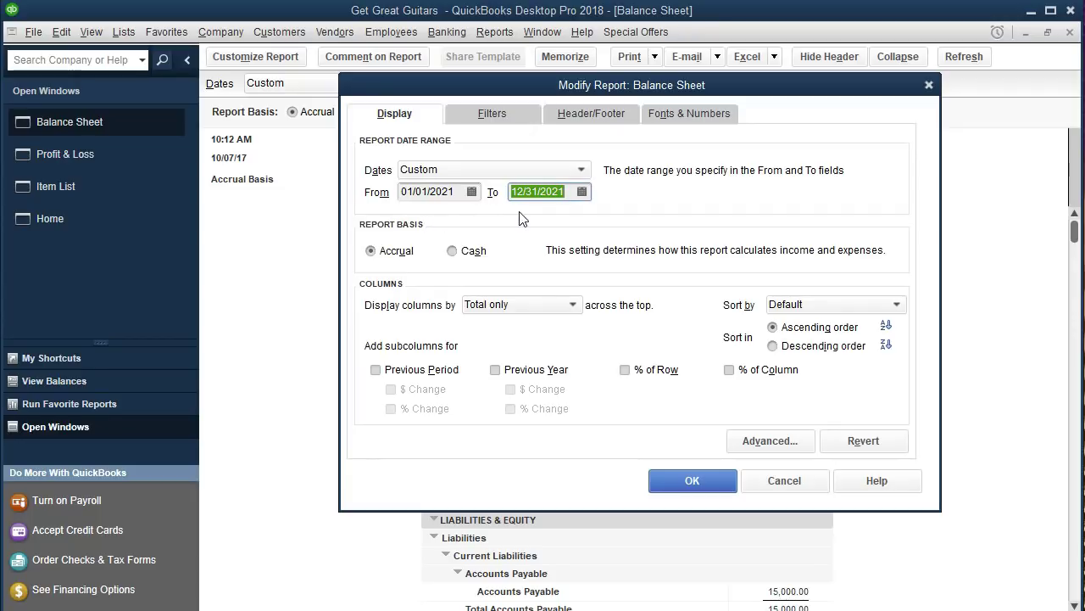
pyautogui.click(683, 481)
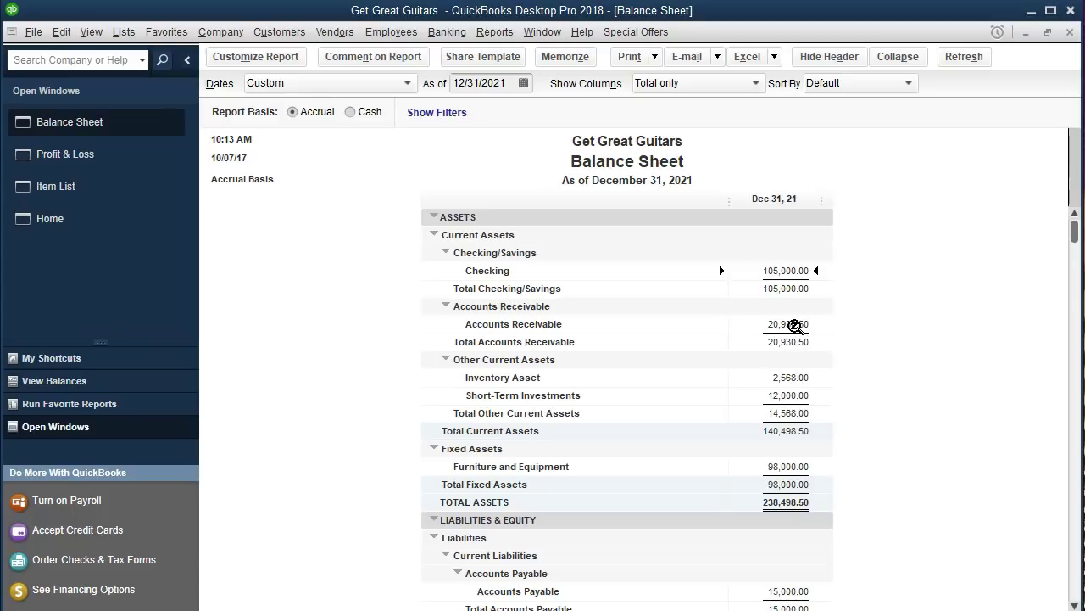
# Drill down from the Balance Sheet's Accounts Receivable balance to the Anderson Guitars invoice, then return to the Balance Sheet.
pyautogui.doubleClick(795, 327)
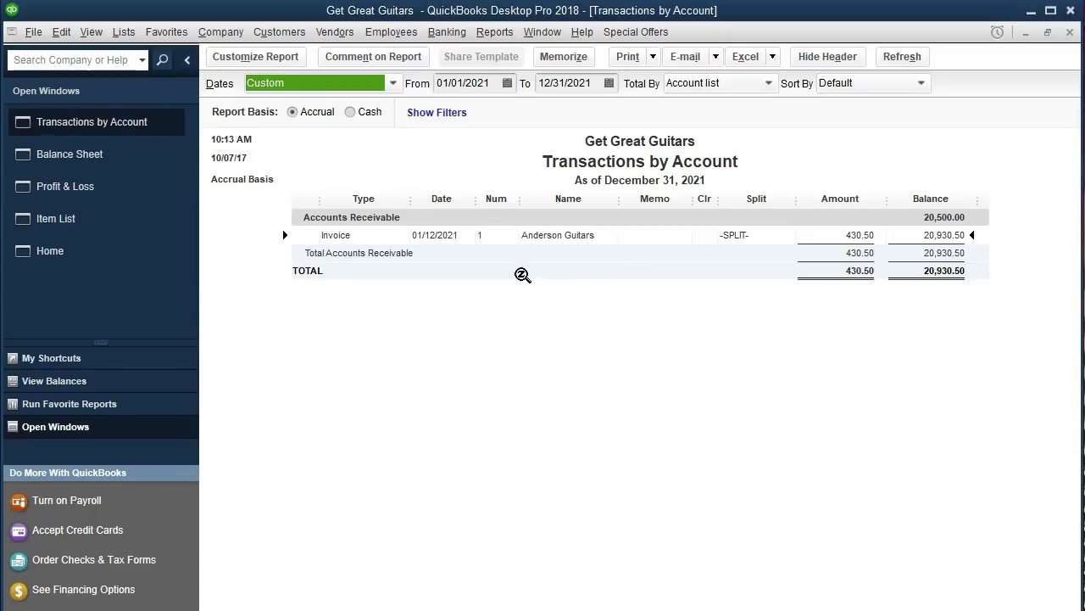
pyautogui.doubleClick(845, 238)
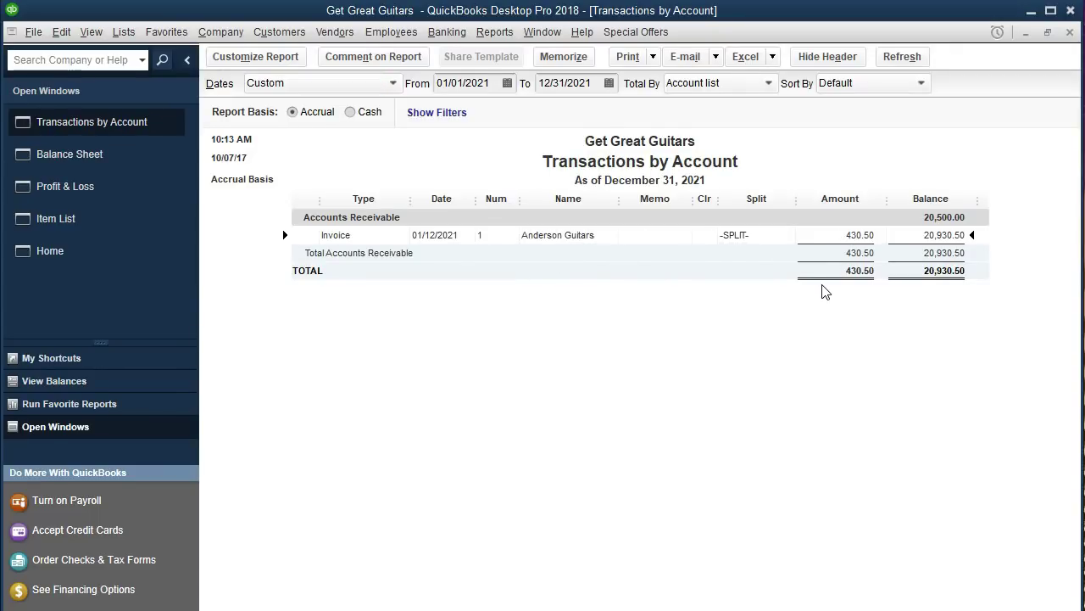
pyautogui.doubleClick(851, 236)
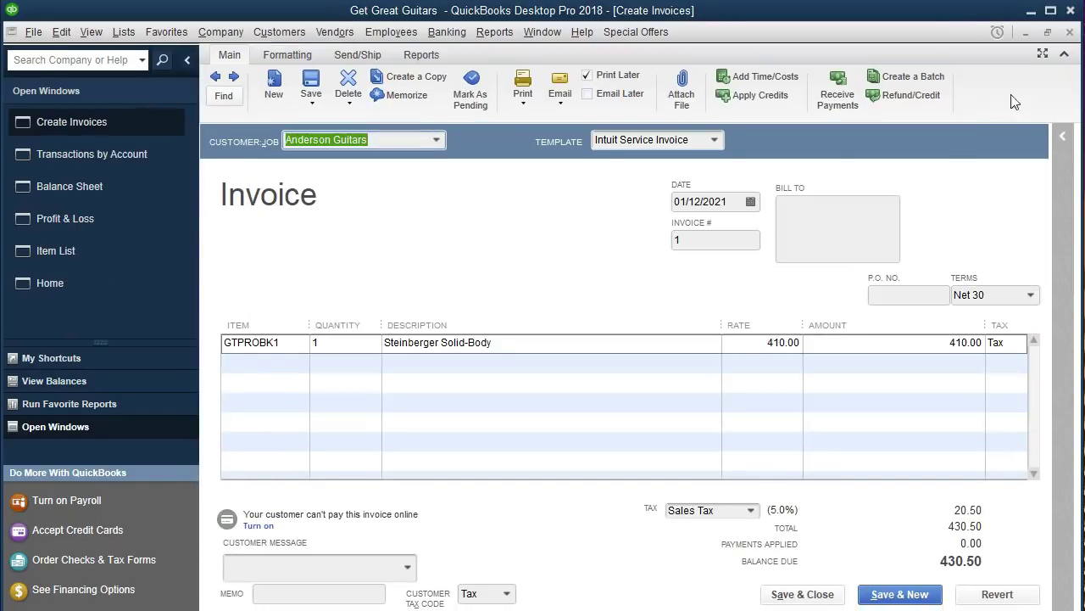
pyautogui.click(1070, 34)
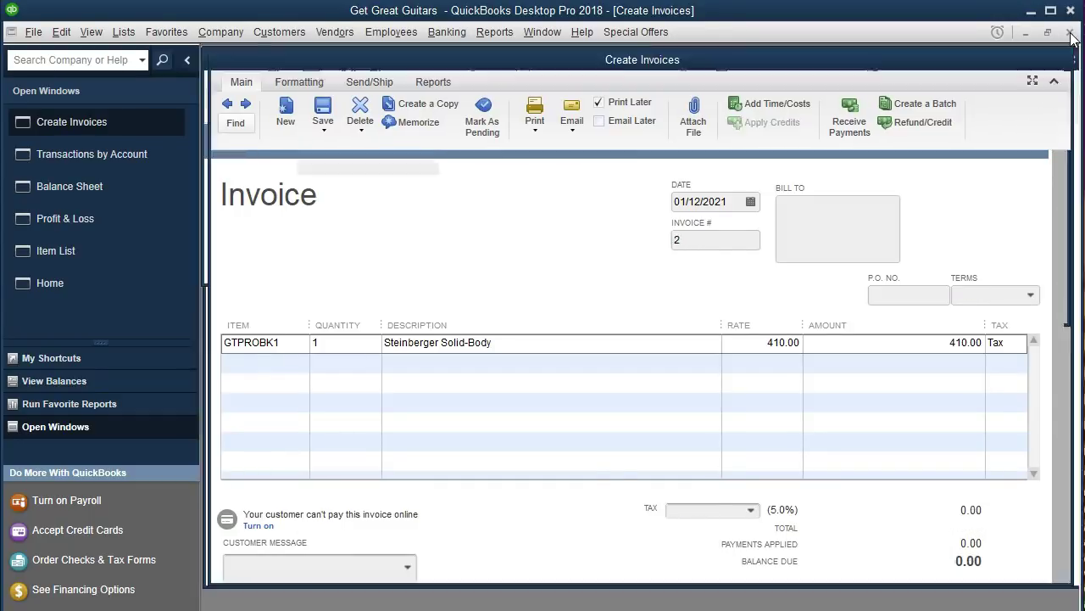
pyautogui.click(1070, 34)
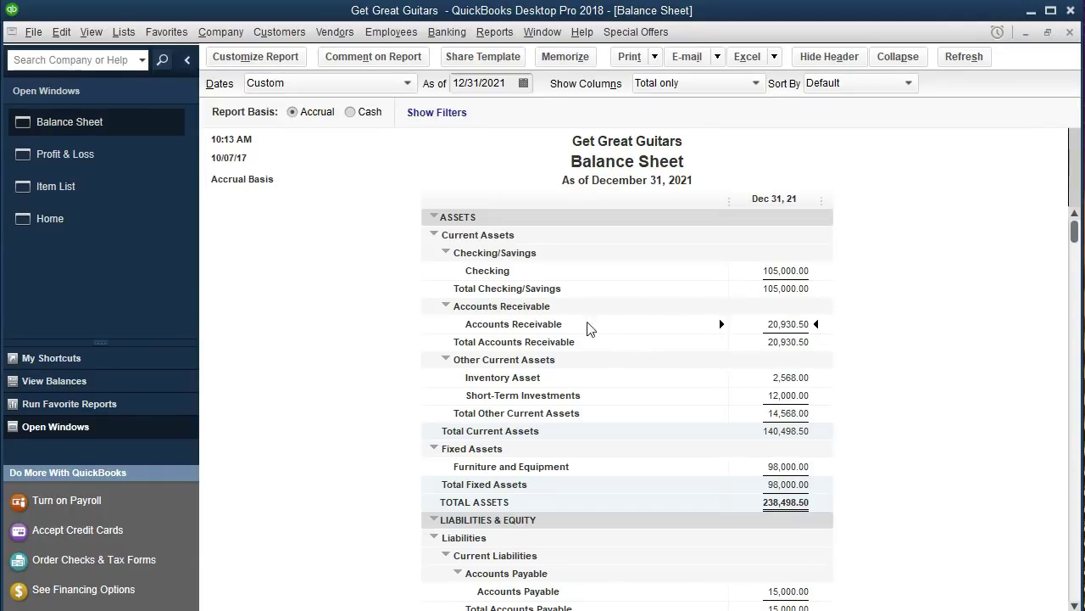
# Drill down from Merchandise Sales on the Profit & Loss report to the underlying Anderson Guitars invoice.
pyautogui.click(127, 163)
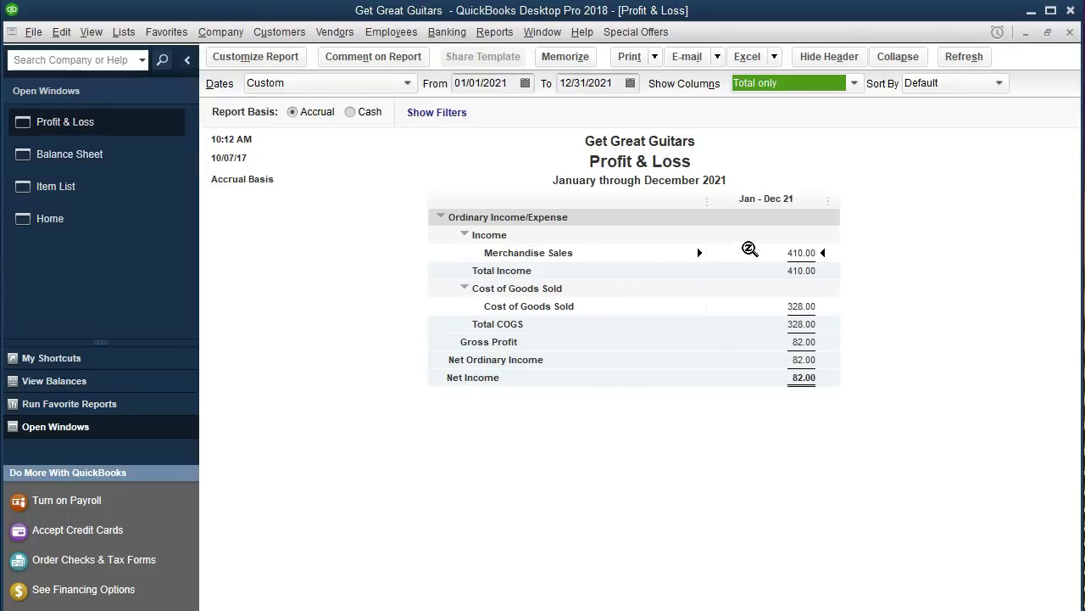
pyautogui.doubleClick(800, 249)
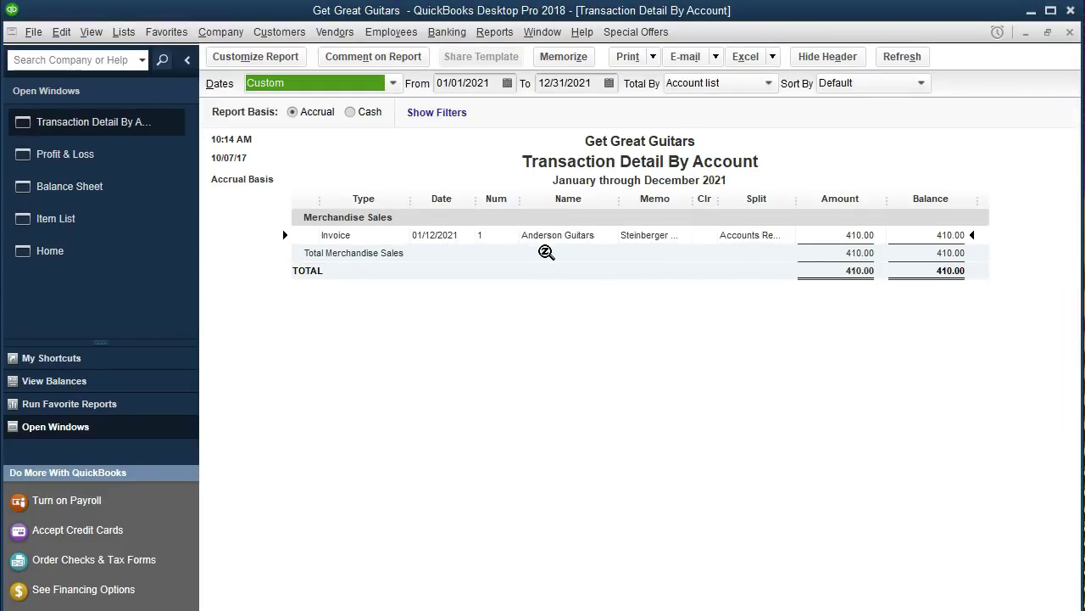
pyautogui.doubleClick(867, 235)
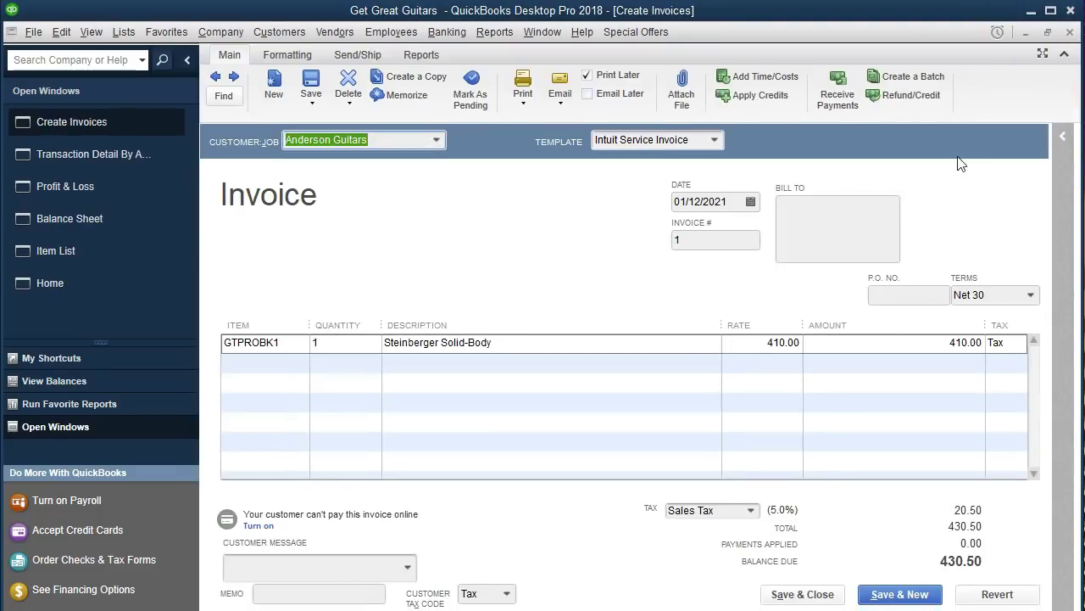
# Close the Merchandise Sales drill-down, trace the Balance Sheet's Inventory Asset balance to the Anderson Guitars invoice, and return to the Balance Sheet.
pyautogui.click(1070, 33)
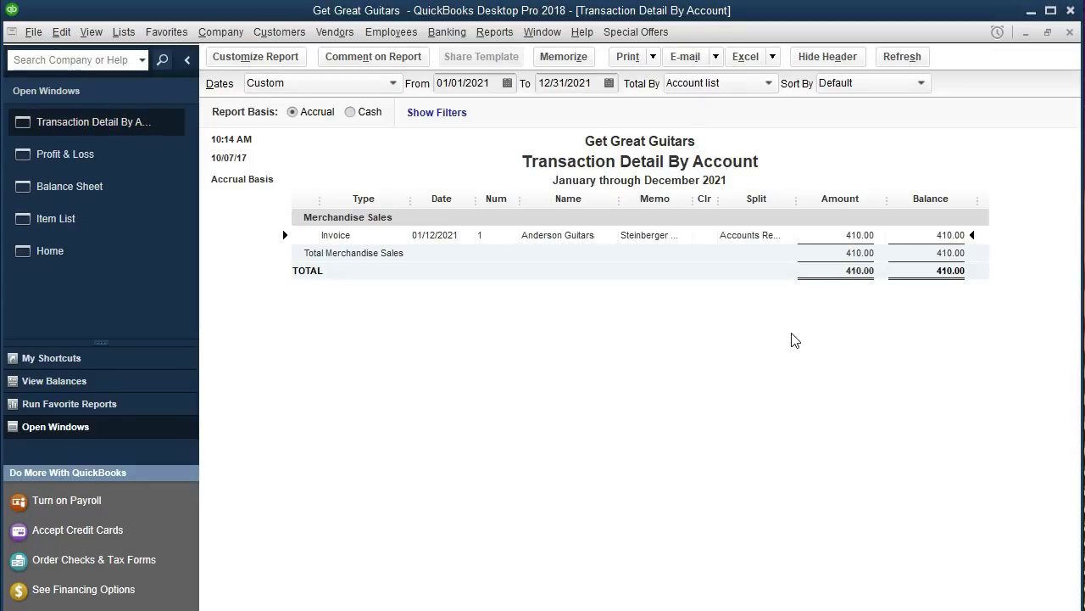
pyautogui.click(1071, 33)
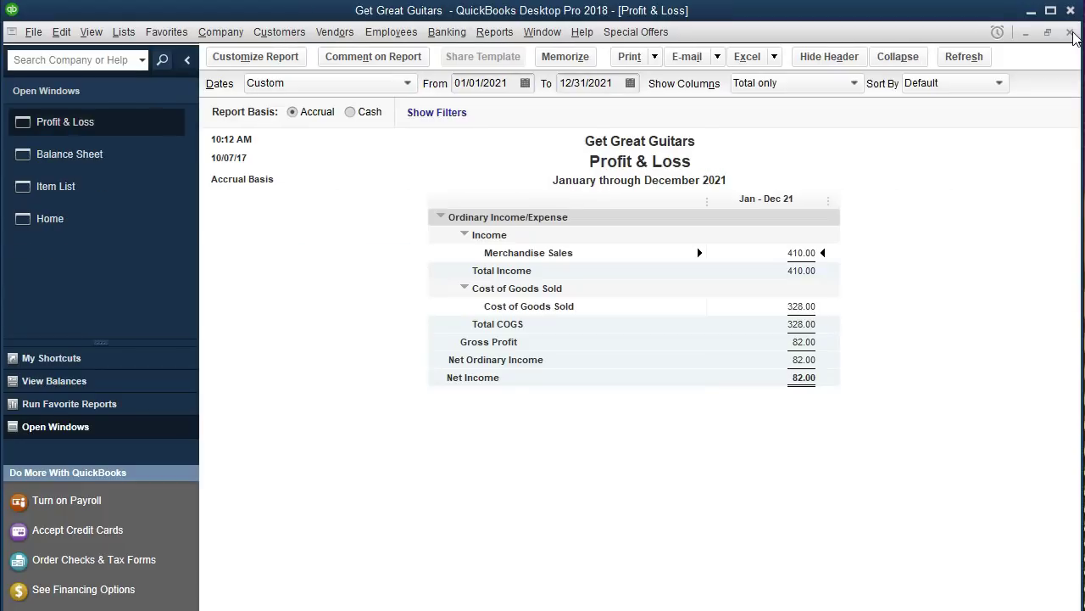
pyautogui.click(69, 154)
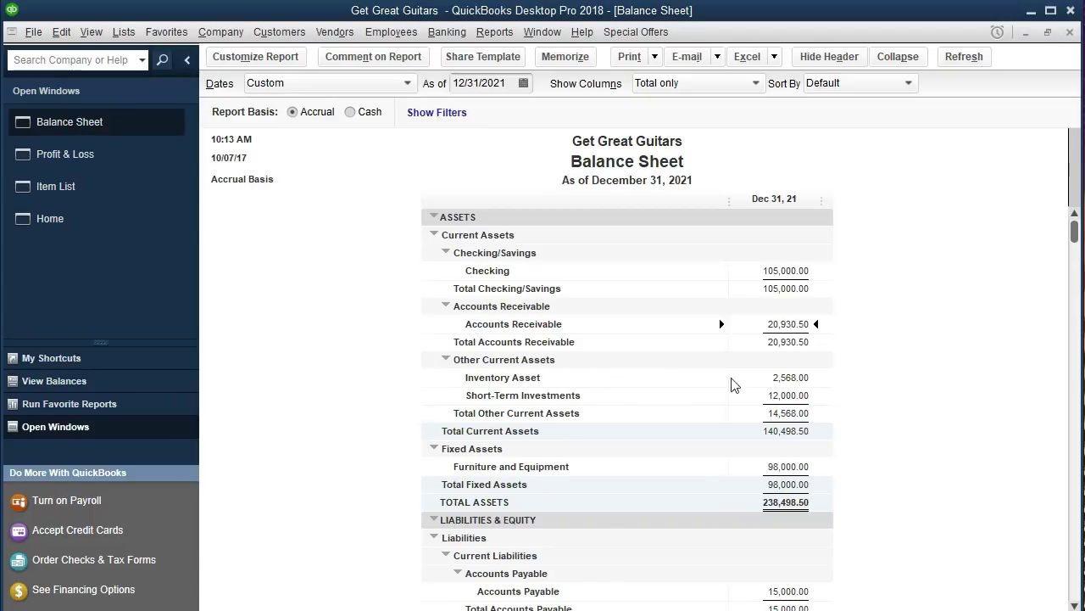
pyautogui.doubleClick(782, 378)
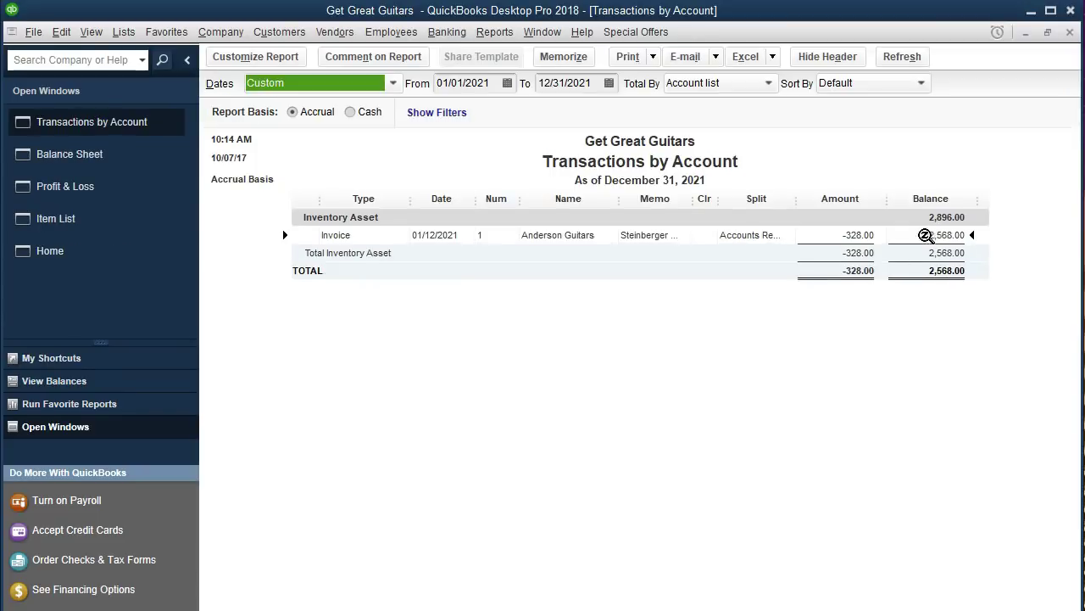
pyautogui.doubleClick(865, 234)
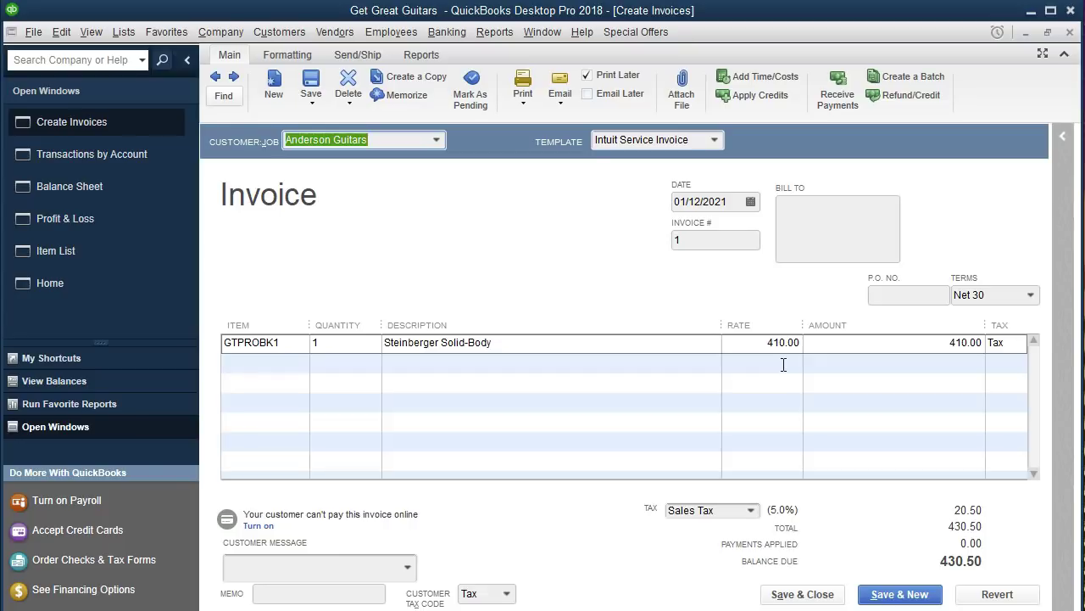
pyautogui.click(1070, 34)
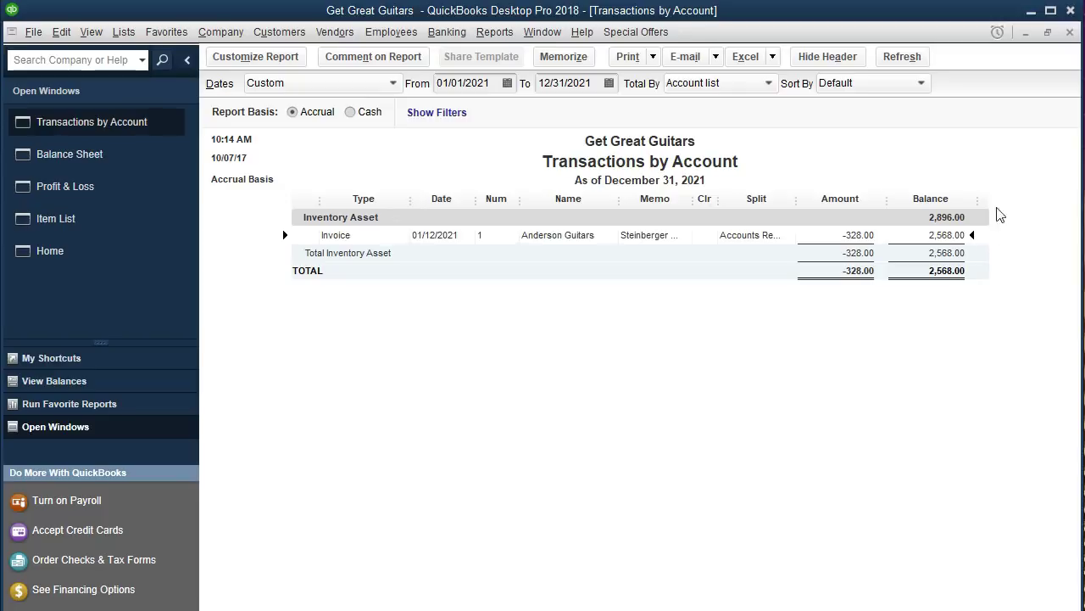
pyautogui.click(1071, 33)
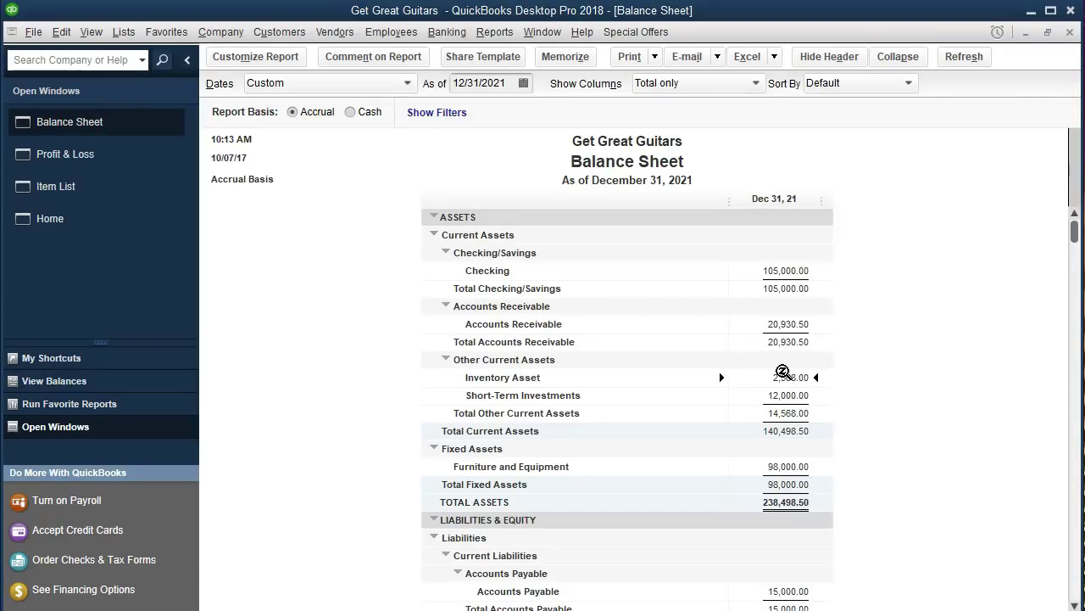
# Drill down from Cost of Goods Sold on the Profit & Loss report to the Anderson Guitars invoice and return to the report.
pyautogui.click(131, 167)
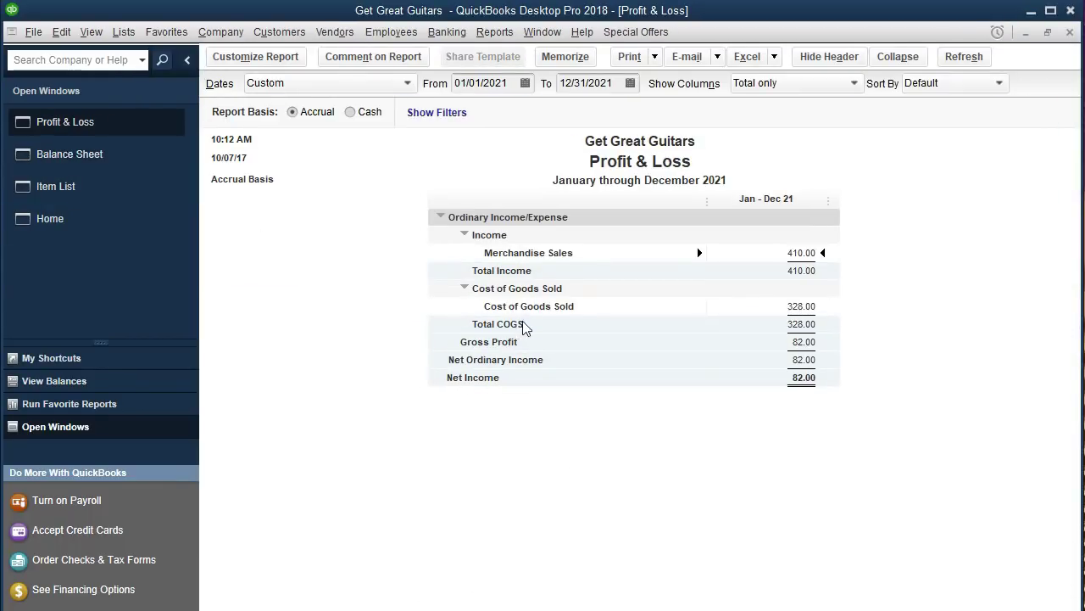
pyautogui.doubleClick(797, 305)
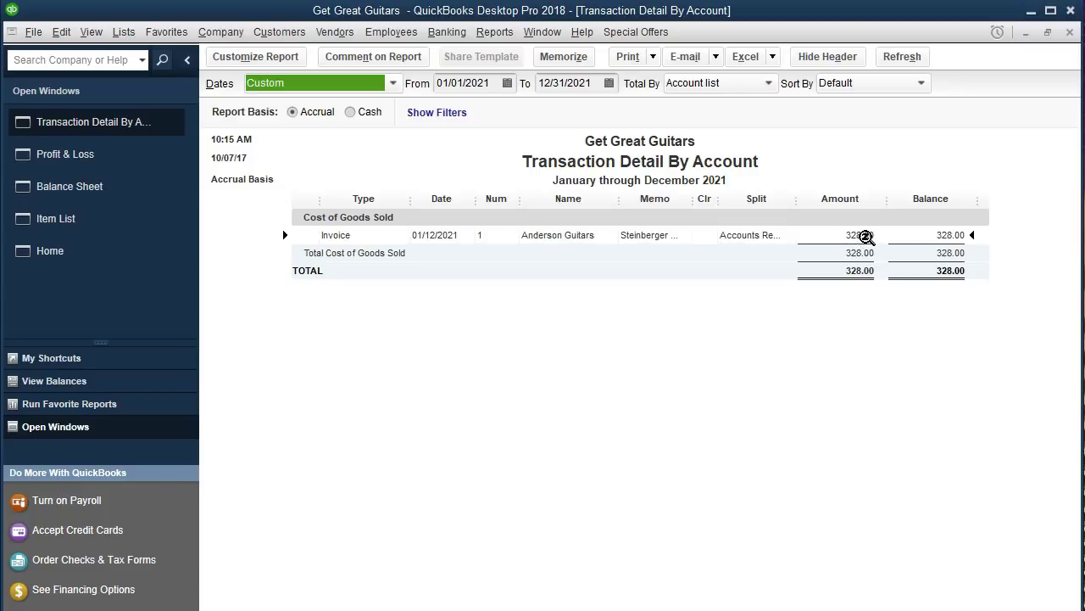
pyautogui.doubleClick(865, 236)
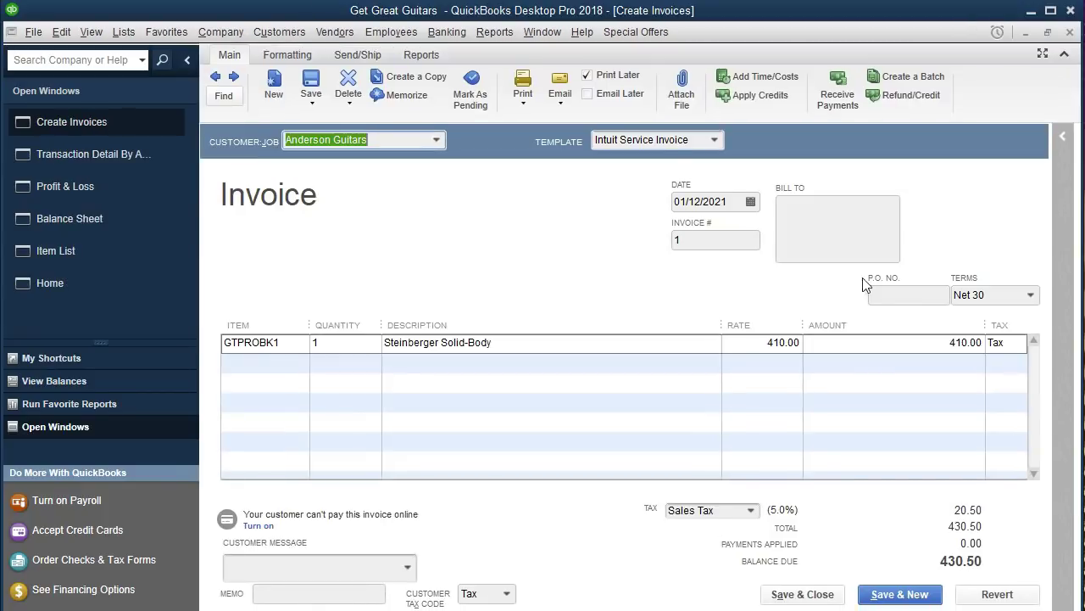
pyautogui.click(1069, 32)
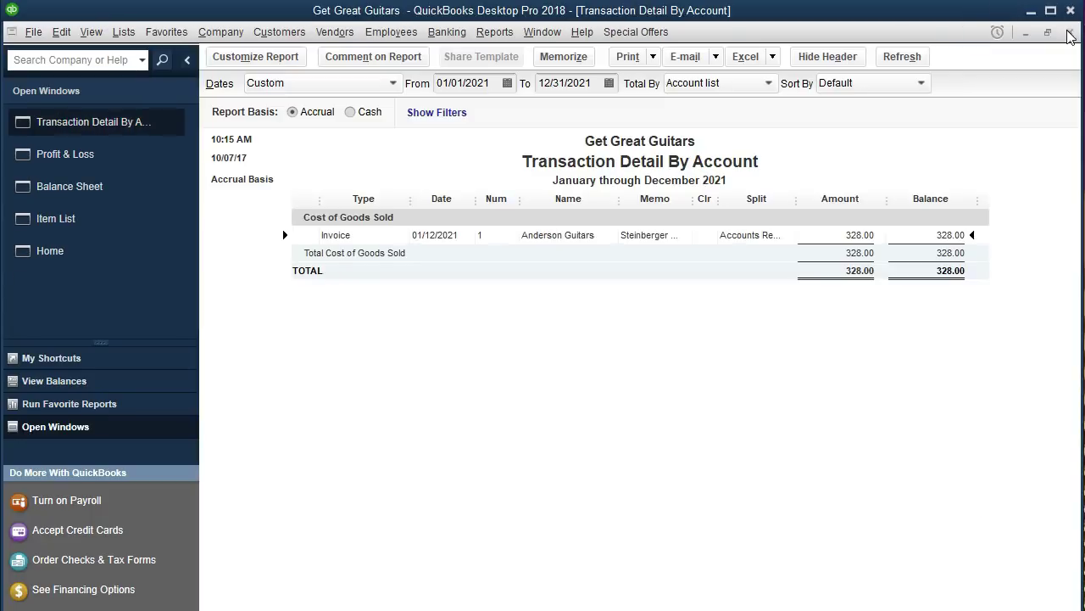
pyautogui.click(1069, 32)
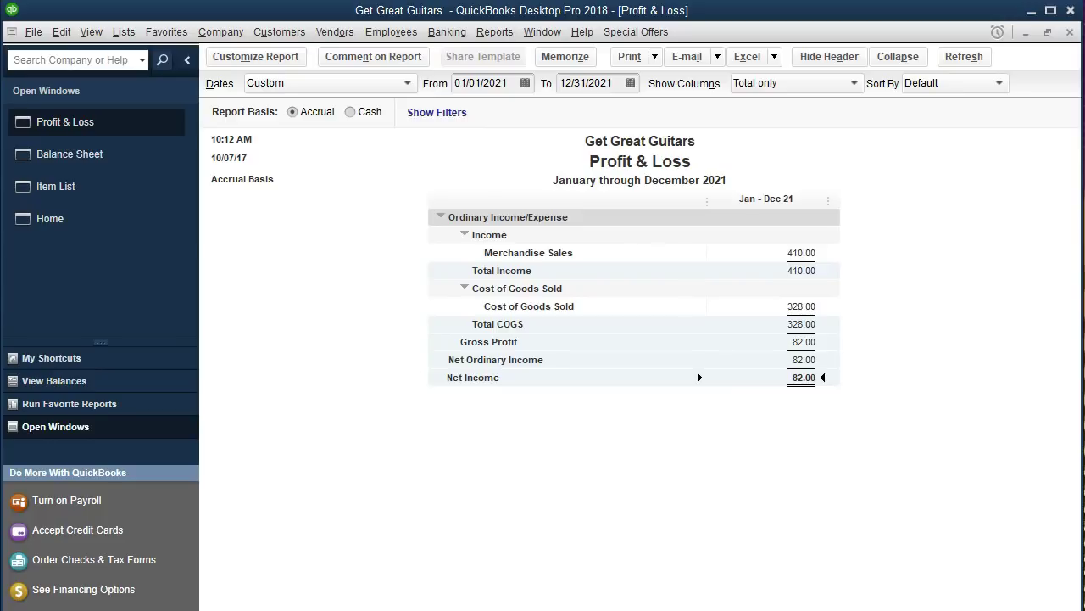
# Display the transaction detail behind the Accounts Receivable balance on the Balance Sheet.
pyautogui.click(142, 173)
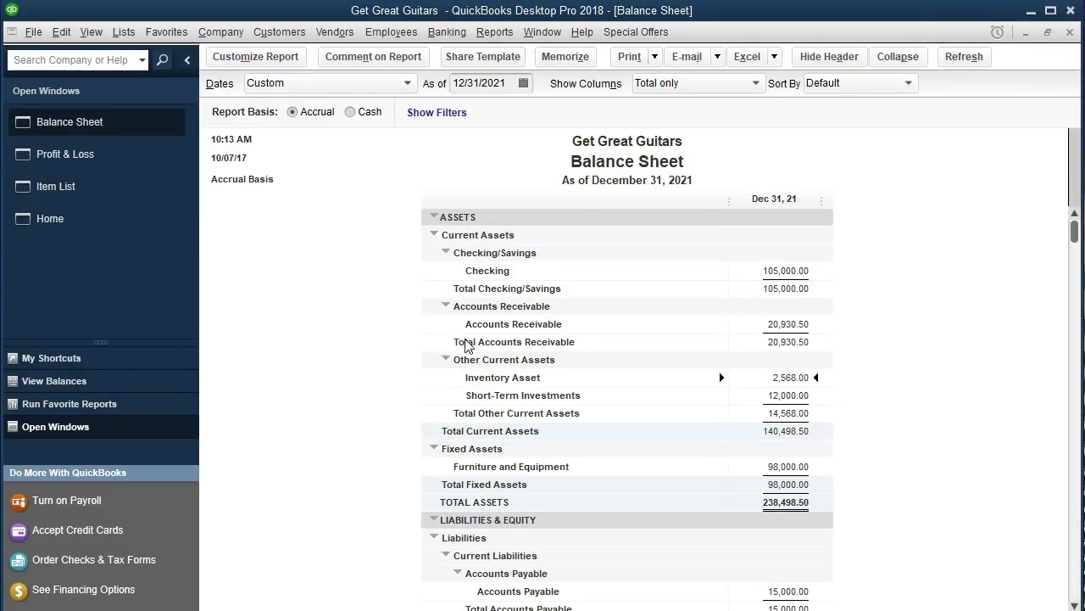
pyautogui.click(783, 322)
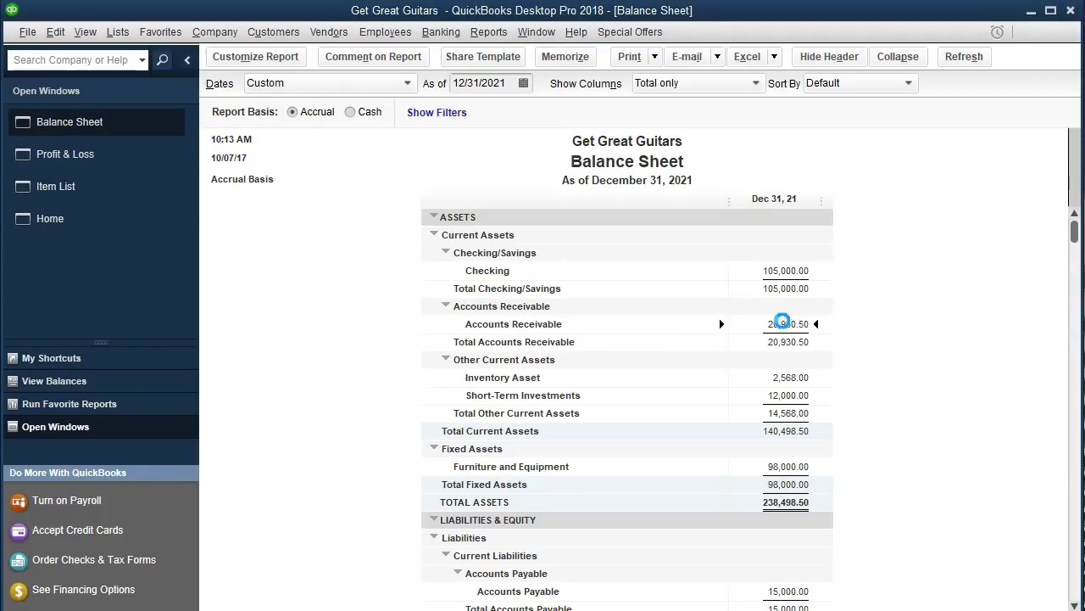
pyautogui.doubleClick(782, 322)
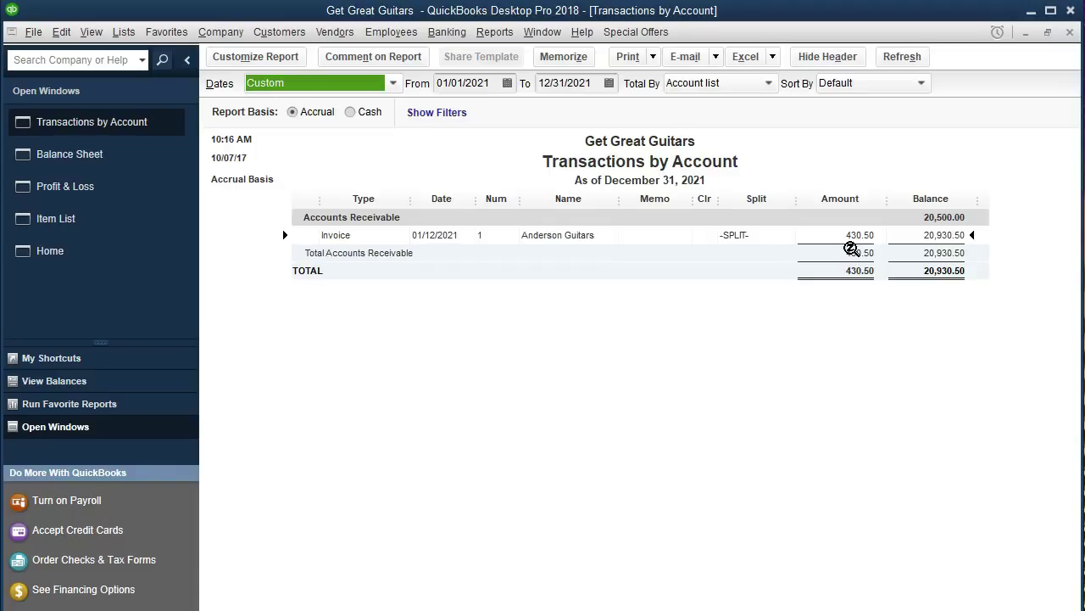
# Run a Customer Balance Detail report, view the 01/12/2021 Anderson Guitars invoice from it, and return to the report.
pyautogui.click(496, 32)
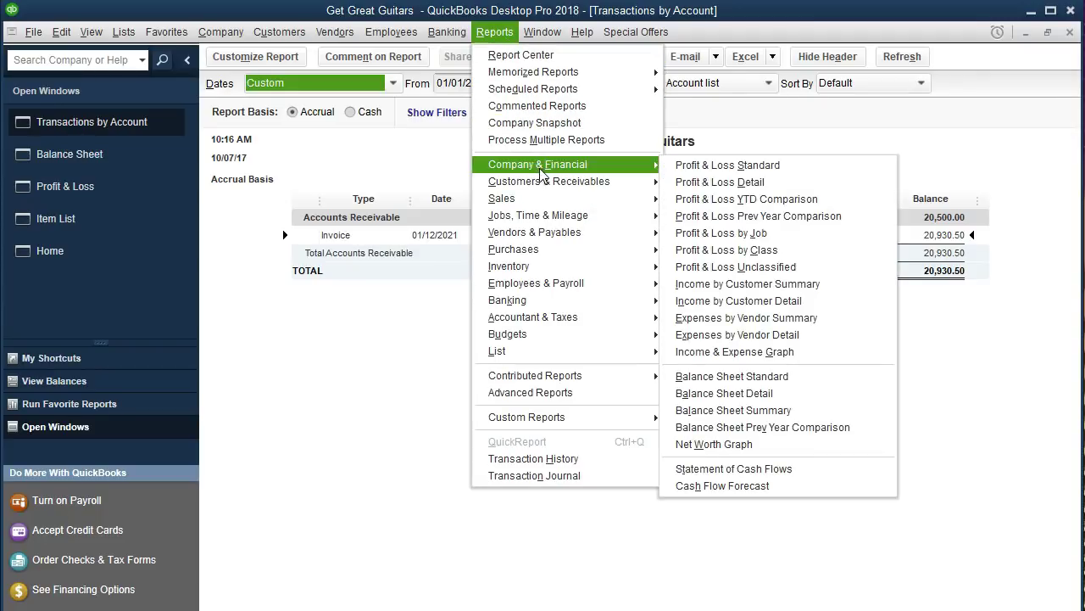
pyautogui.moveTo(569, 183)
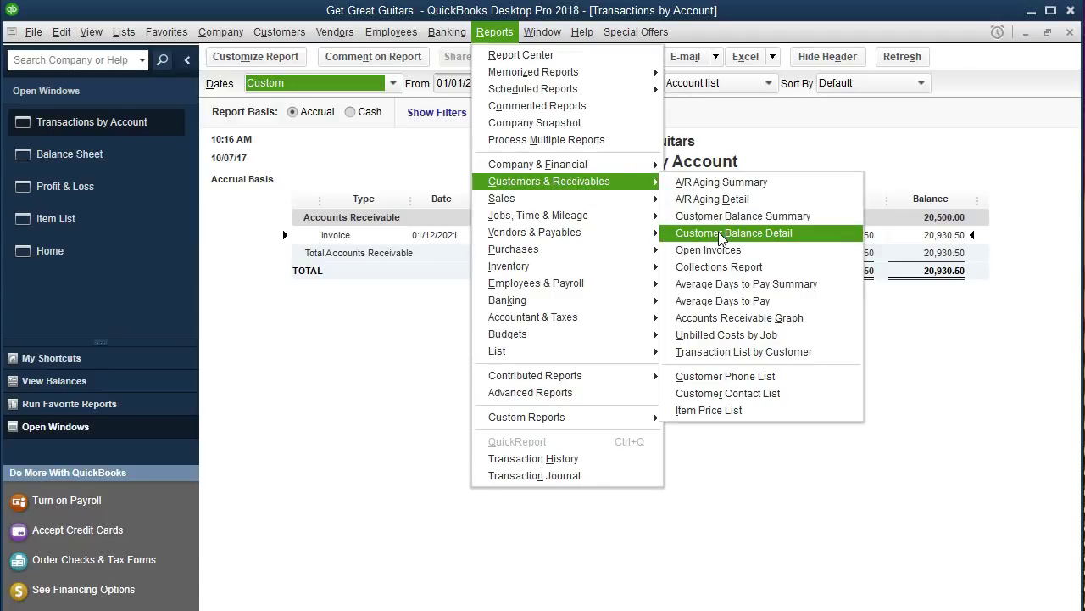
pyautogui.click(815, 245)
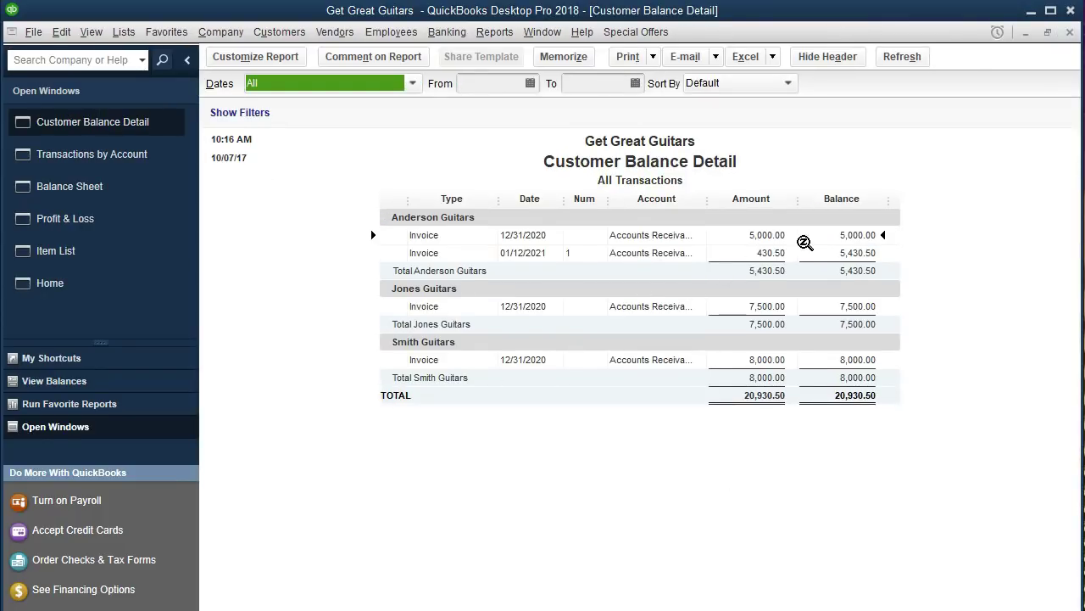
pyautogui.click(778, 233)
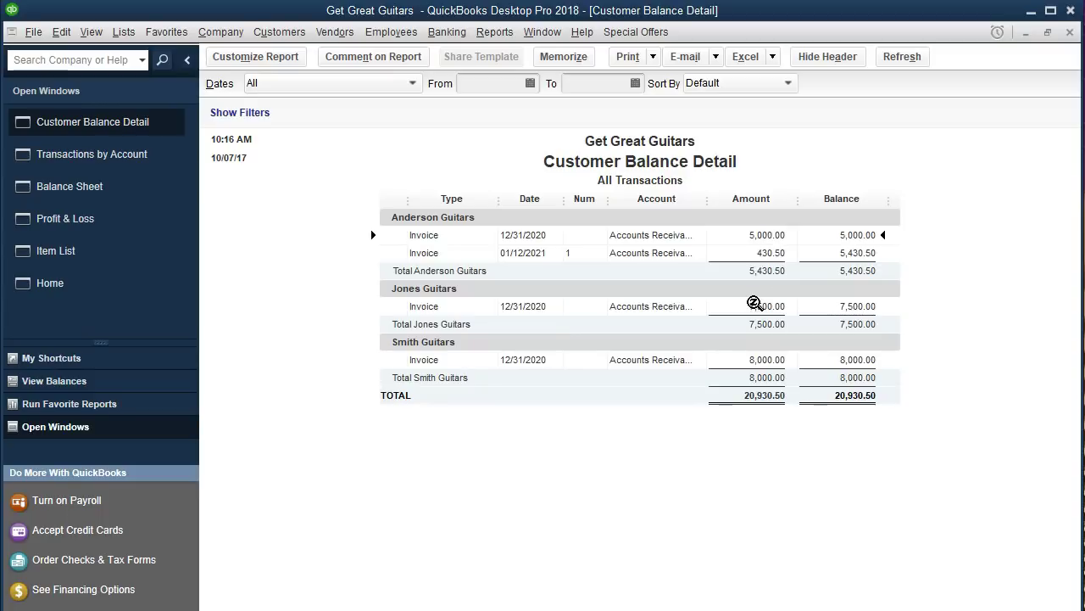
pyautogui.doubleClick(779, 251)
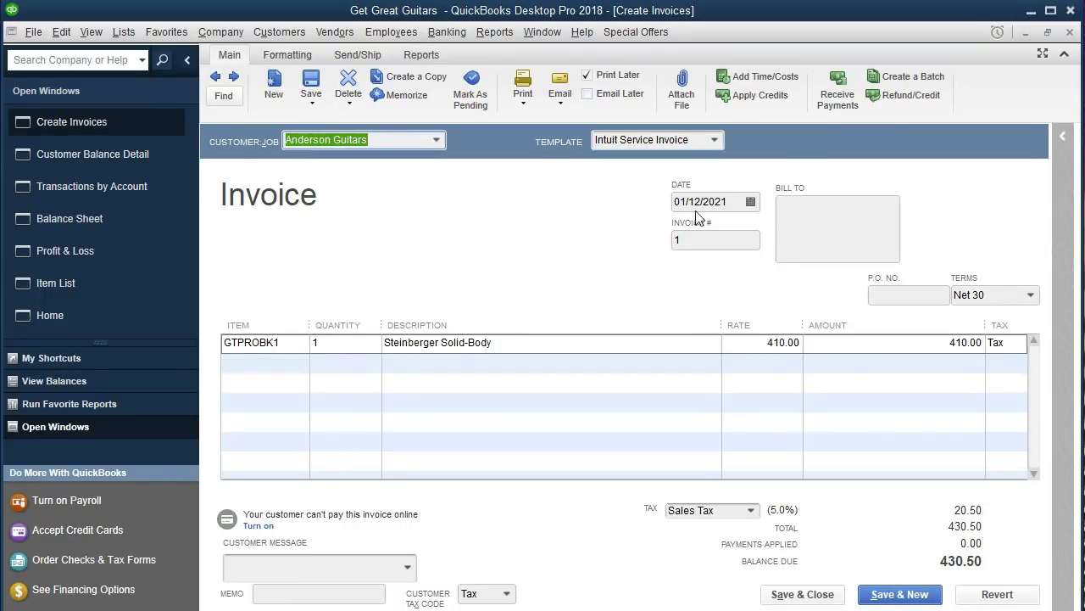
pyautogui.click(1070, 31)
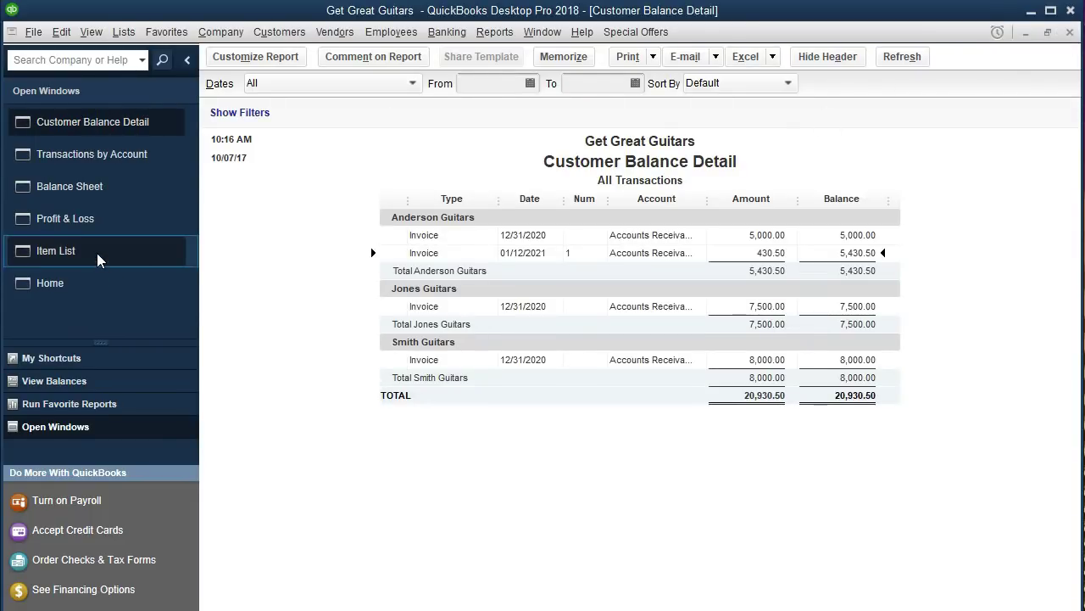
# Start a new invoice from the Home page with Jones Guitars as the customer.
pyautogui.click(86, 289)
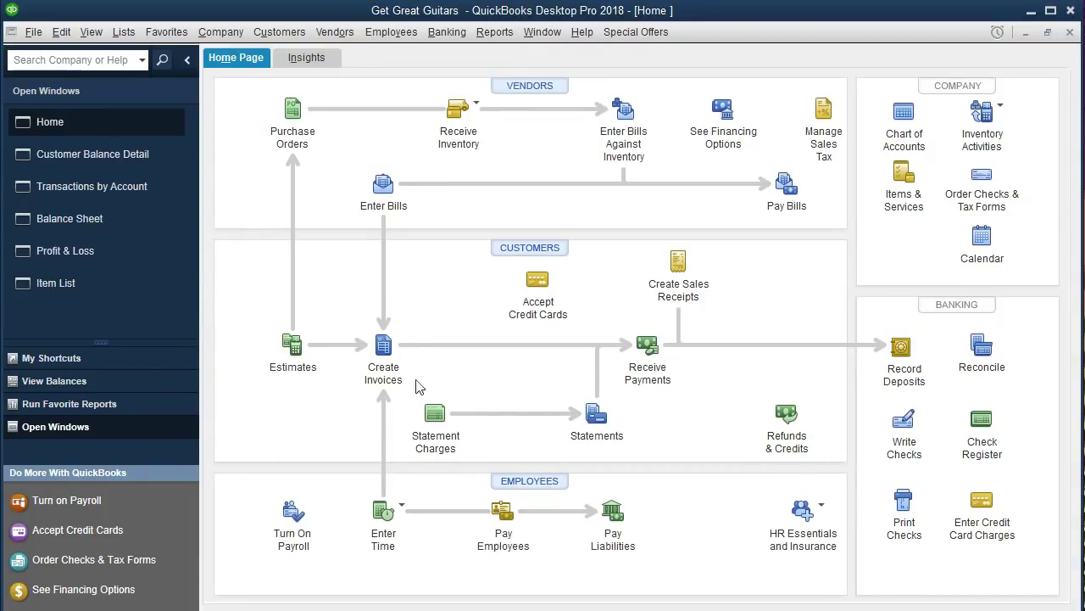
pyautogui.click(390, 364)
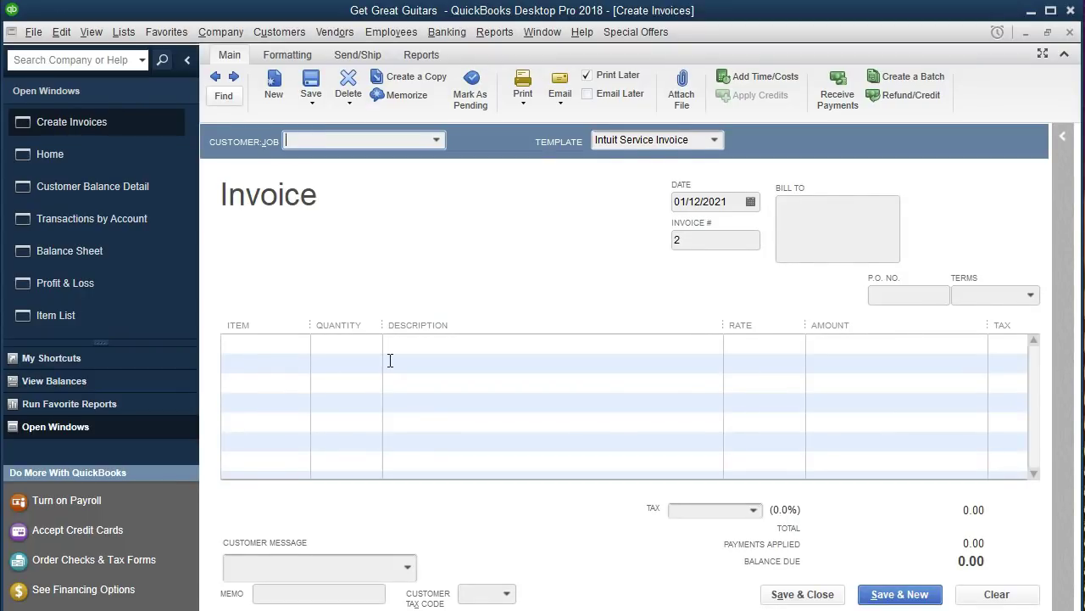
pyautogui.write('Jo')
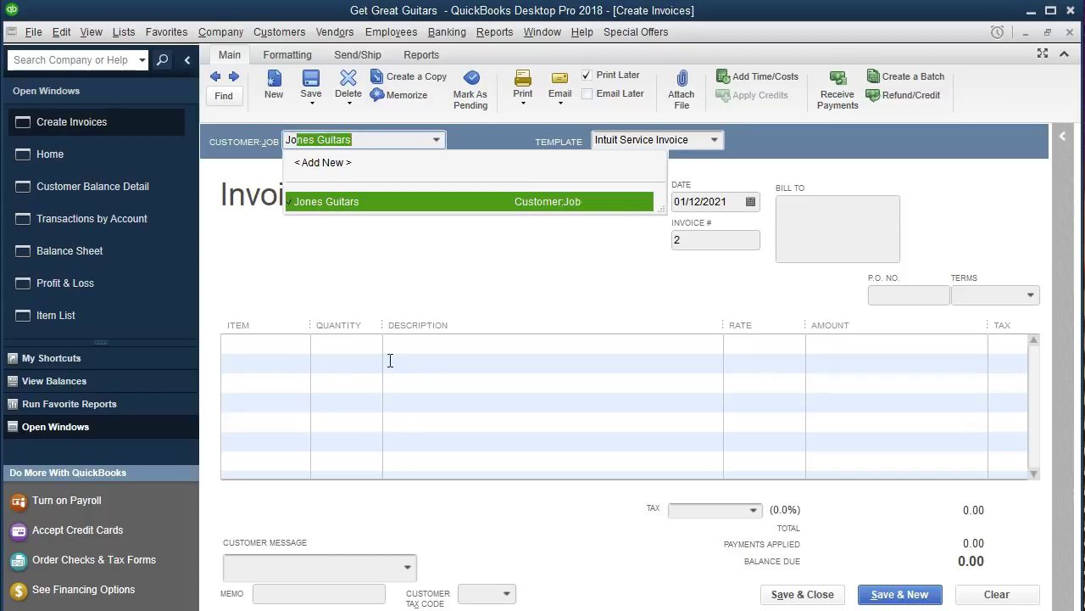
pyautogui.press('BackSpace')
pyautogui.press('BackSpace')
pyautogui.press('BackSpace')
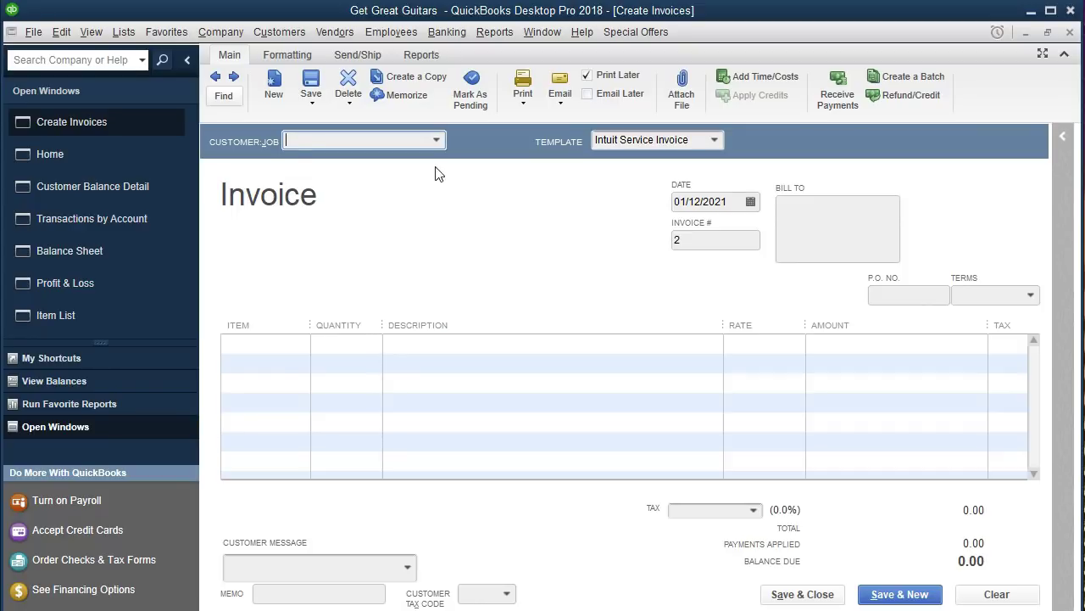
pyautogui.click(437, 142)
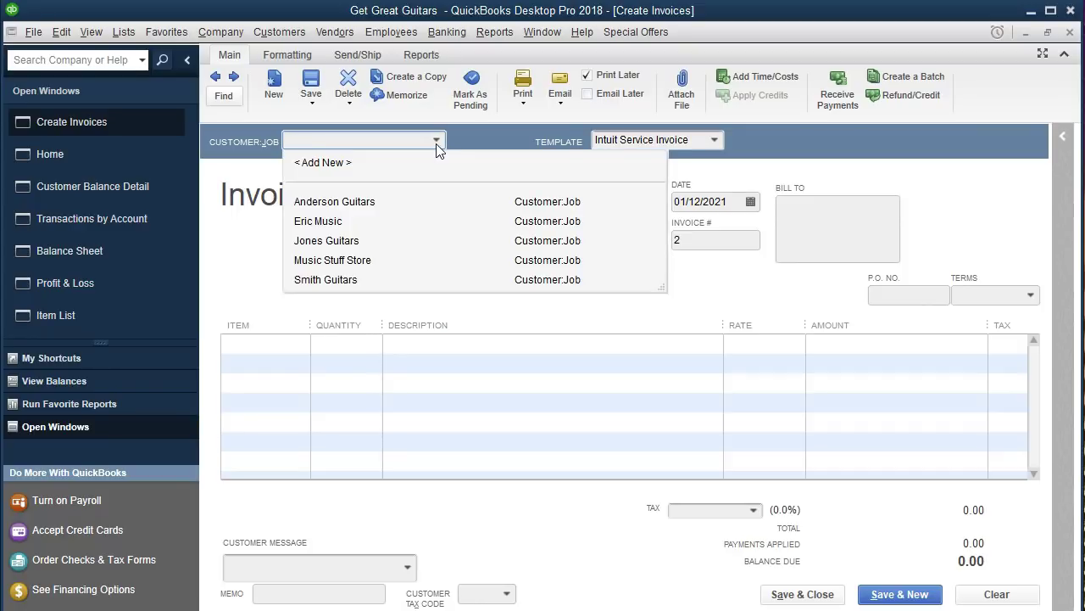
pyautogui.click(323, 243)
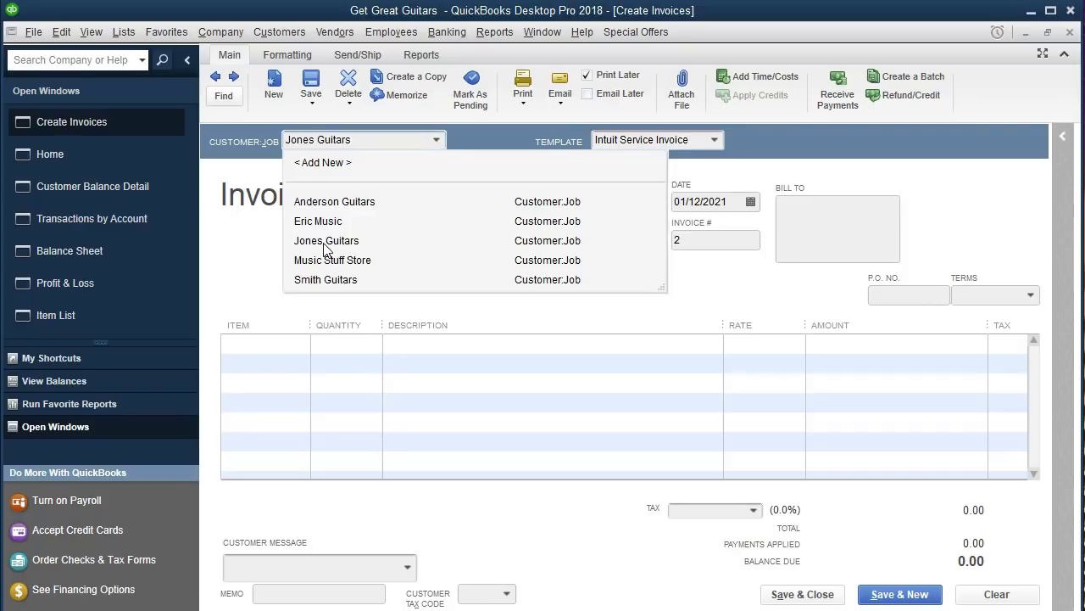
pyautogui.press('Tab')
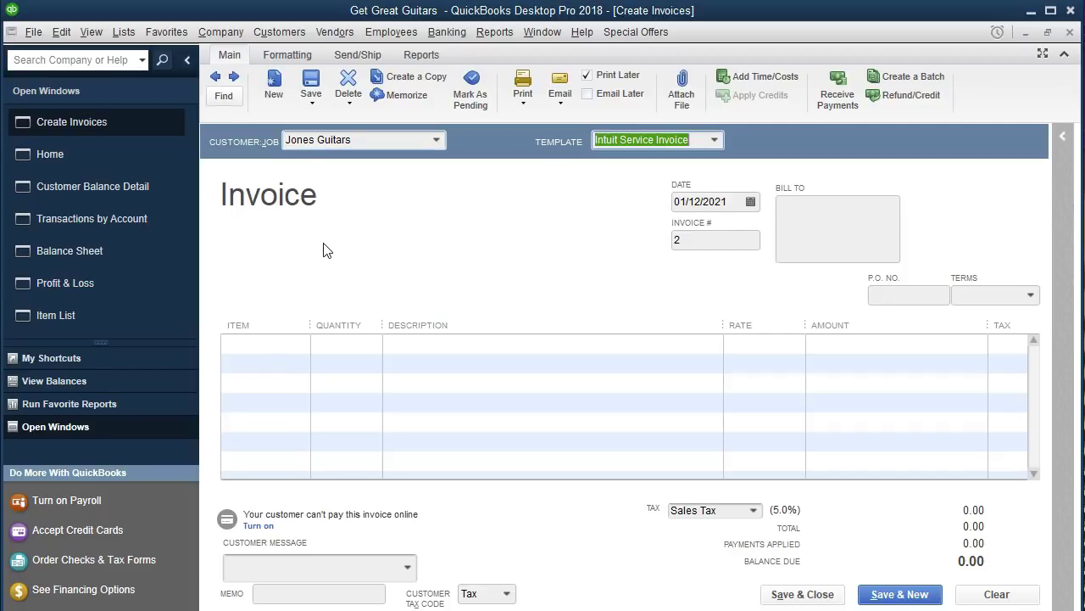
pyautogui.click(405, 149)
pyautogui.press('Tab')
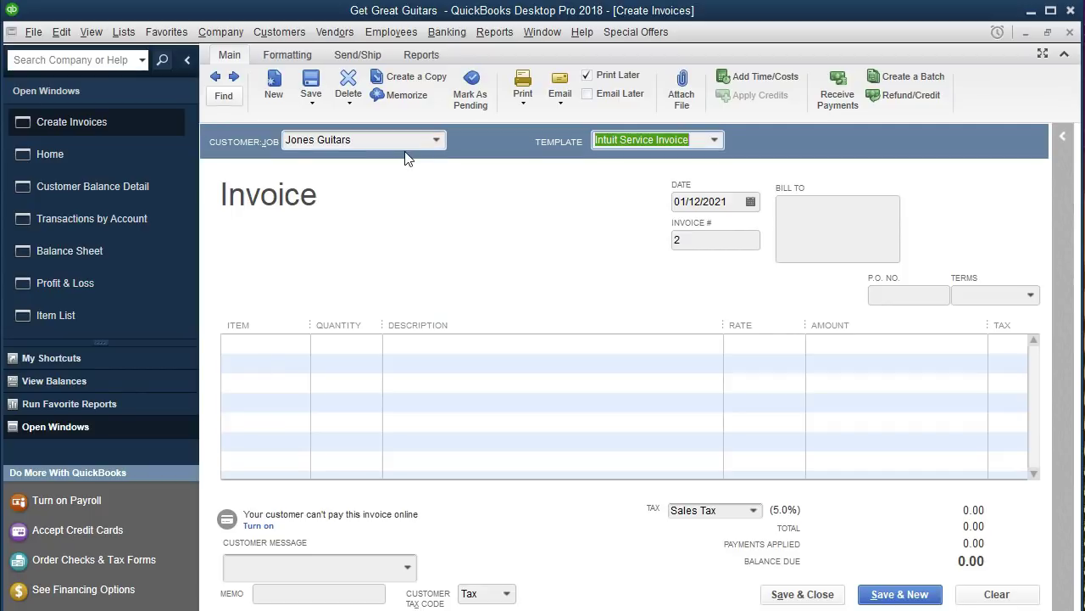
# Set the Jones Guitars invoice's payment terms to Net 30, leaving its template, date, invoice number, billing address and P.O. number as they are.
pyautogui.press('Tab')
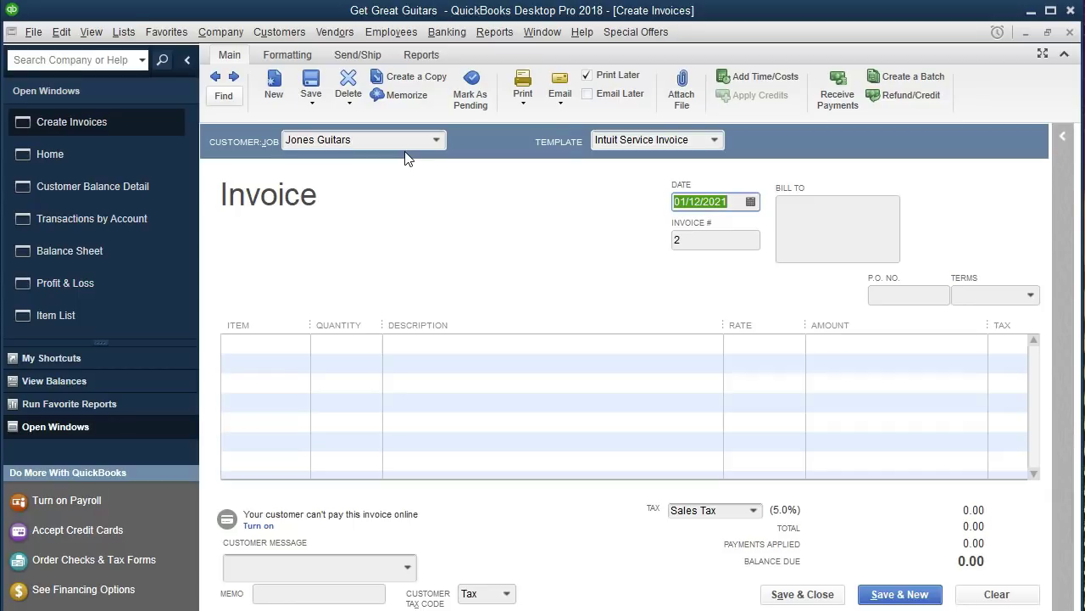
pyautogui.press('Tab')
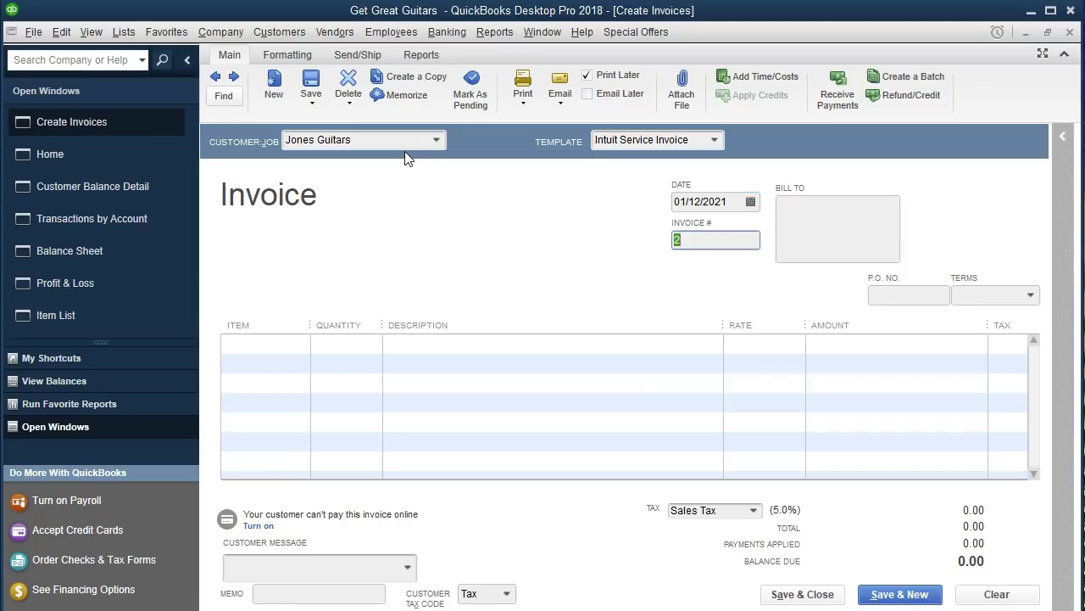
pyautogui.press('Tab')
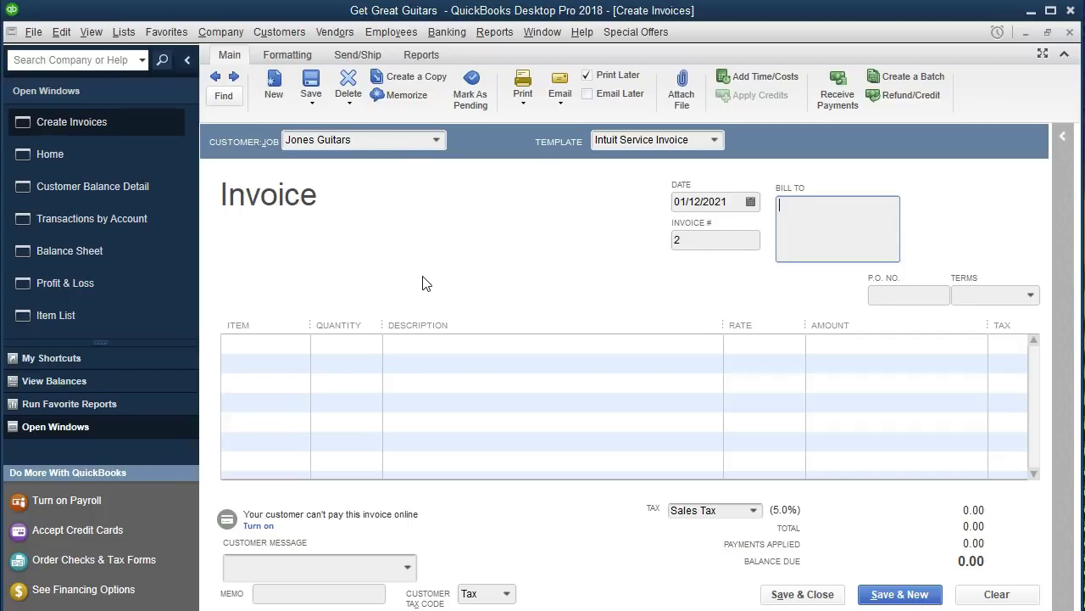
pyautogui.press('Tab')
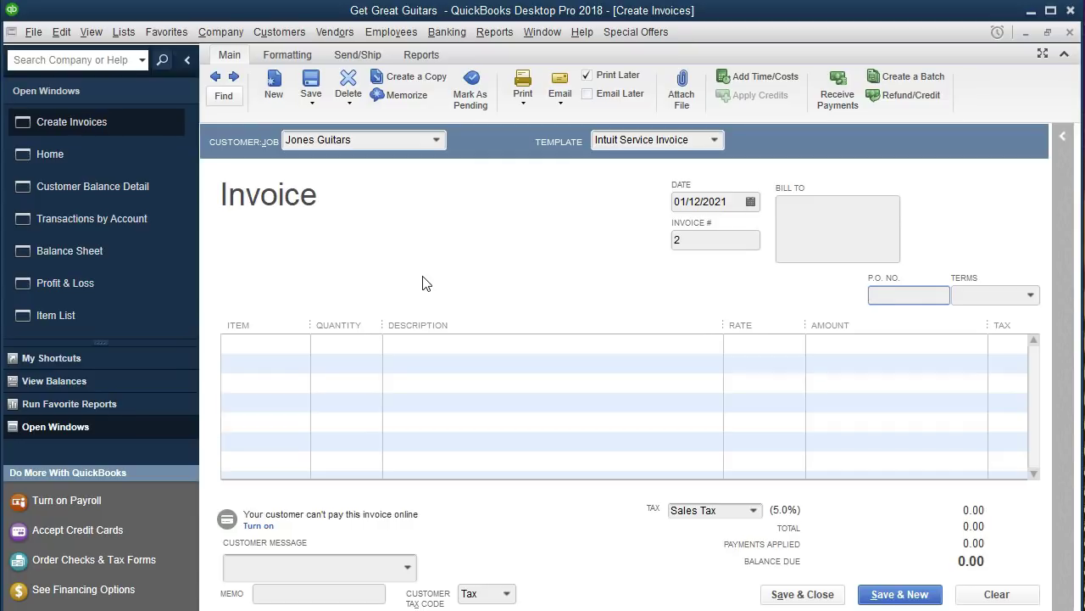
pyautogui.press('Tab')
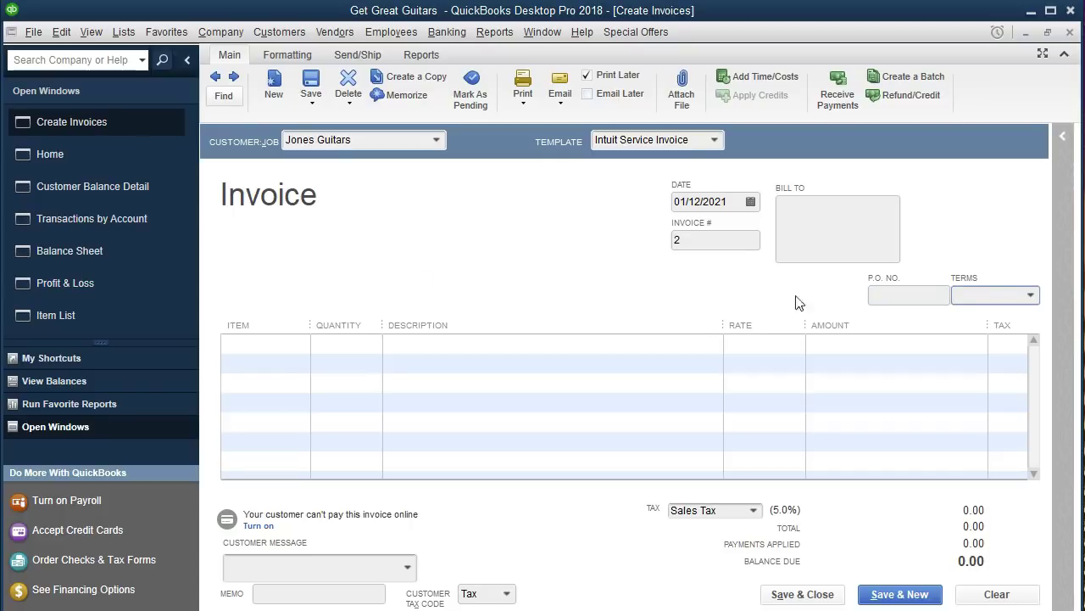
pyautogui.click(1031, 296)
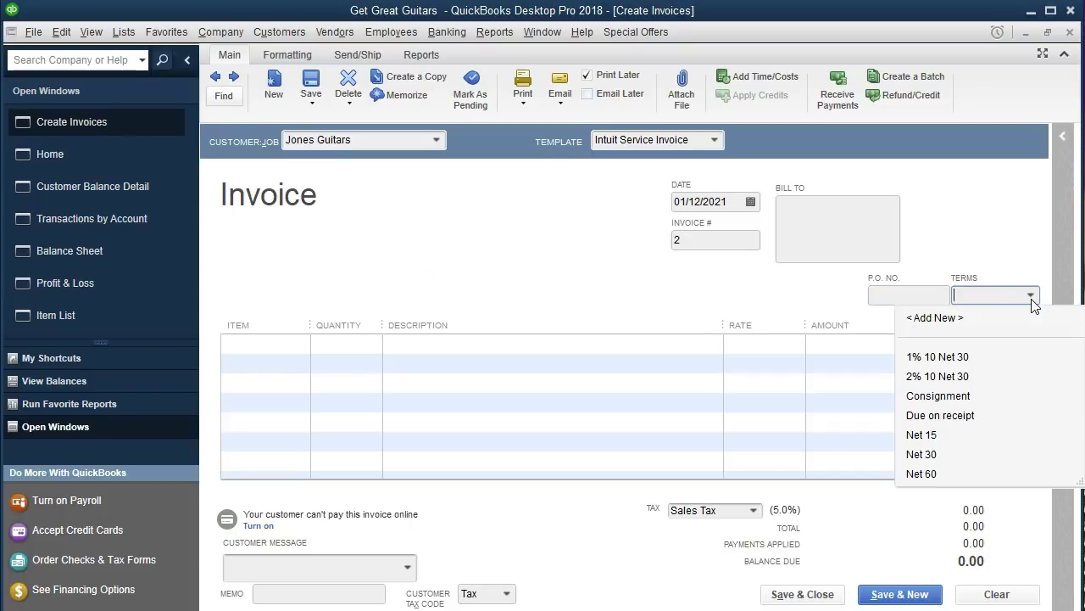
pyautogui.click(918, 454)
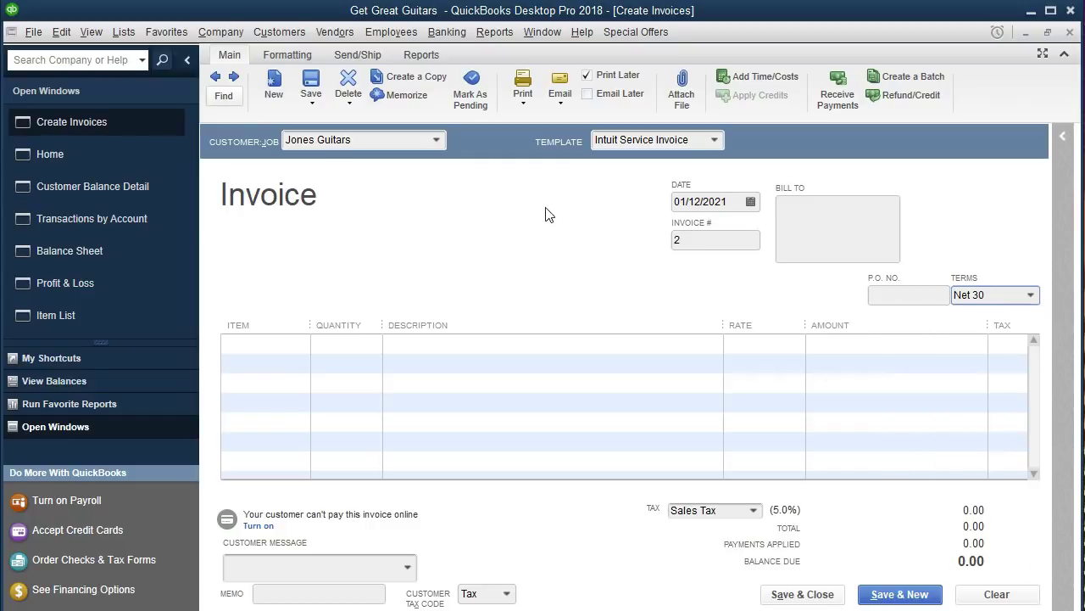
# Add item GUSAM2 with a quantity of 1 as the invoice's first line.
pyautogui.press('Tab')
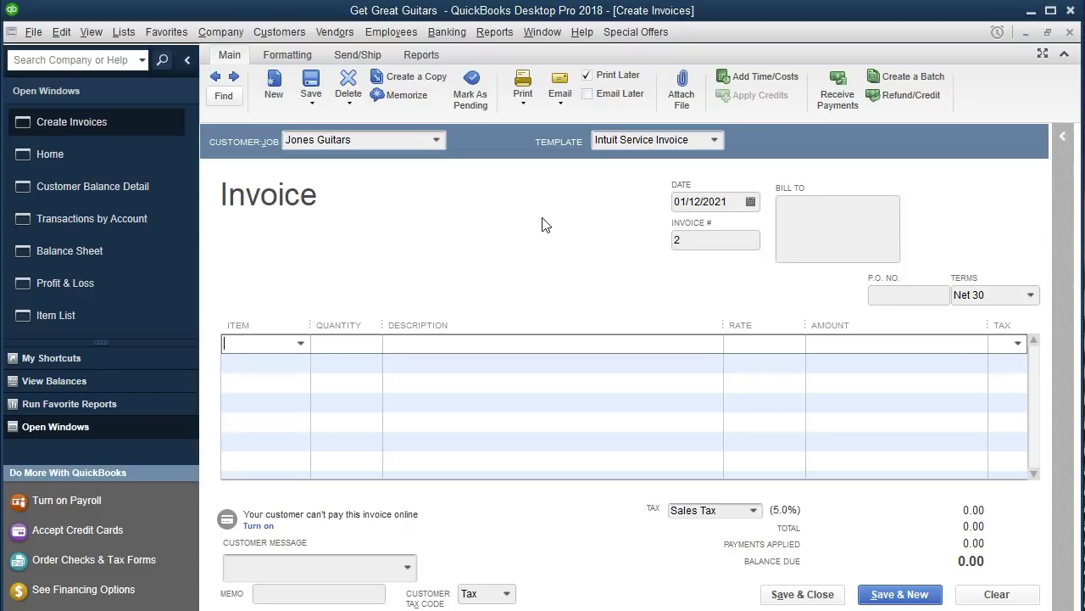
pyautogui.write('GUSAM2')
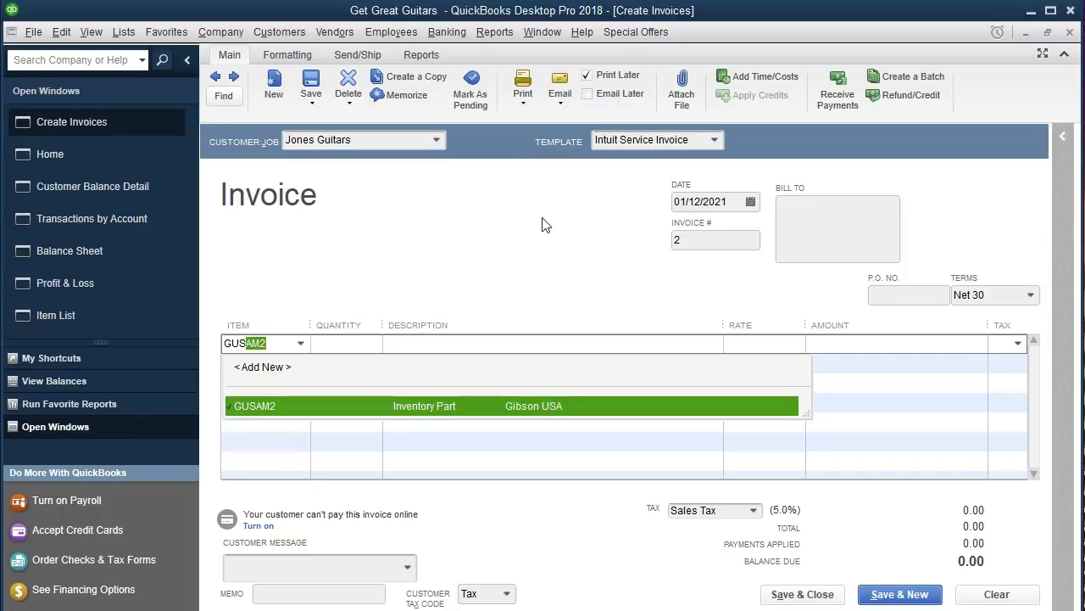
pyautogui.press('Tab')
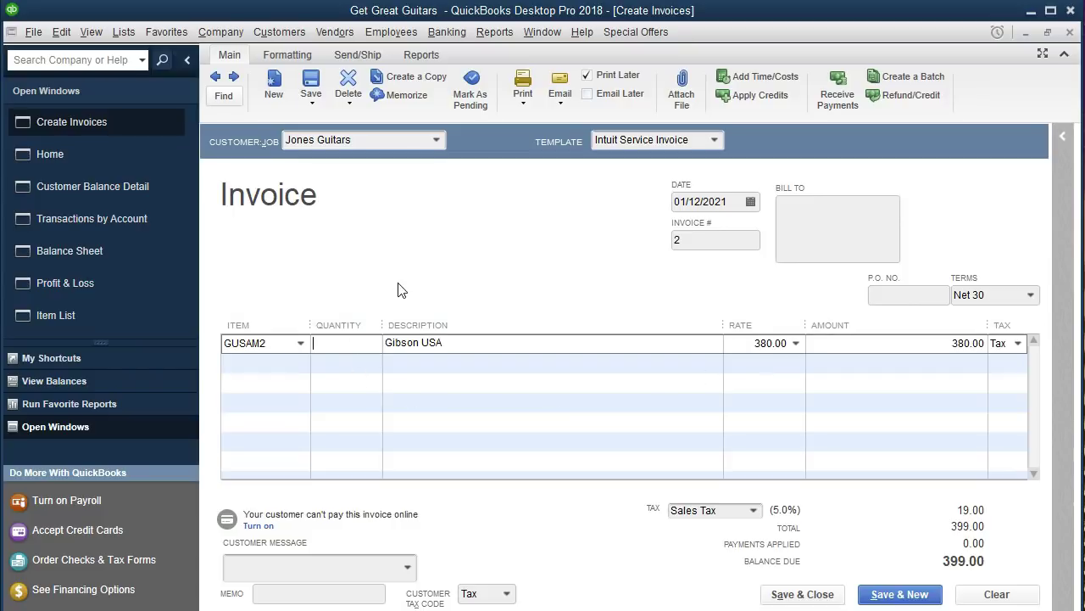
pyautogui.write('1')
pyautogui.press('Tab')
pyautogui.press('Tab')
pyautogui.press('Tab')
# Save and close the invoice, making the changed payment terms permanent for Jones Guitars.
pyautogui.click(830, 599)
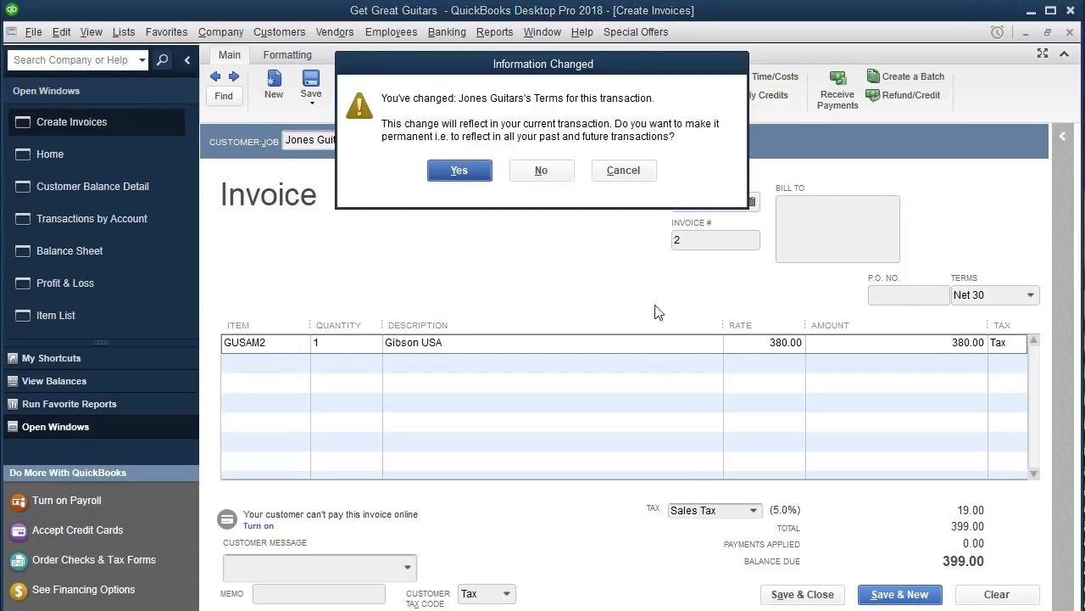
pyautogui.click(634, 185)
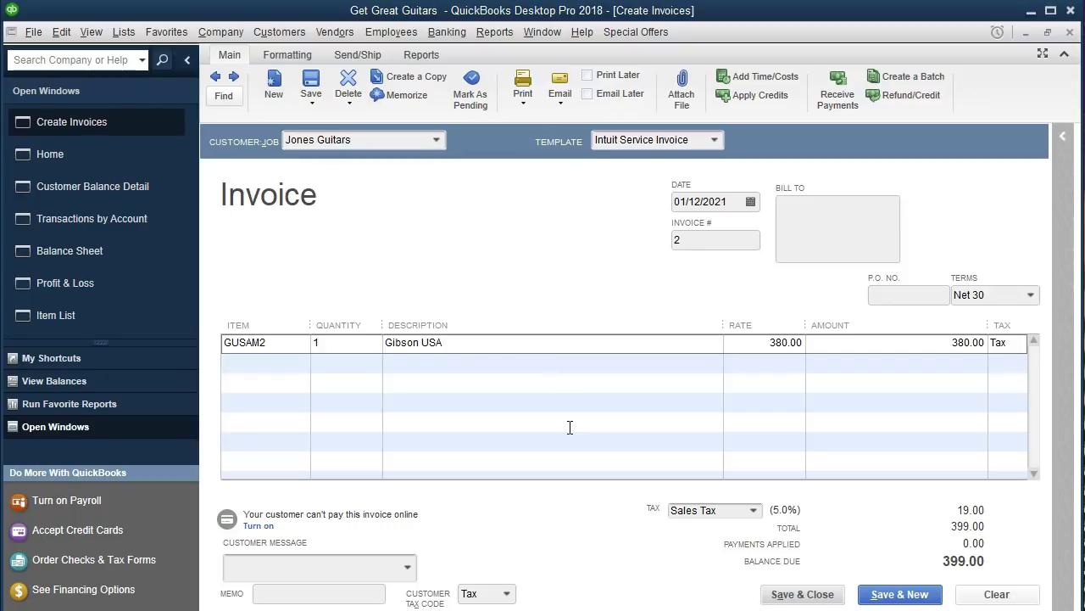
pyautogui.click(783, 596)
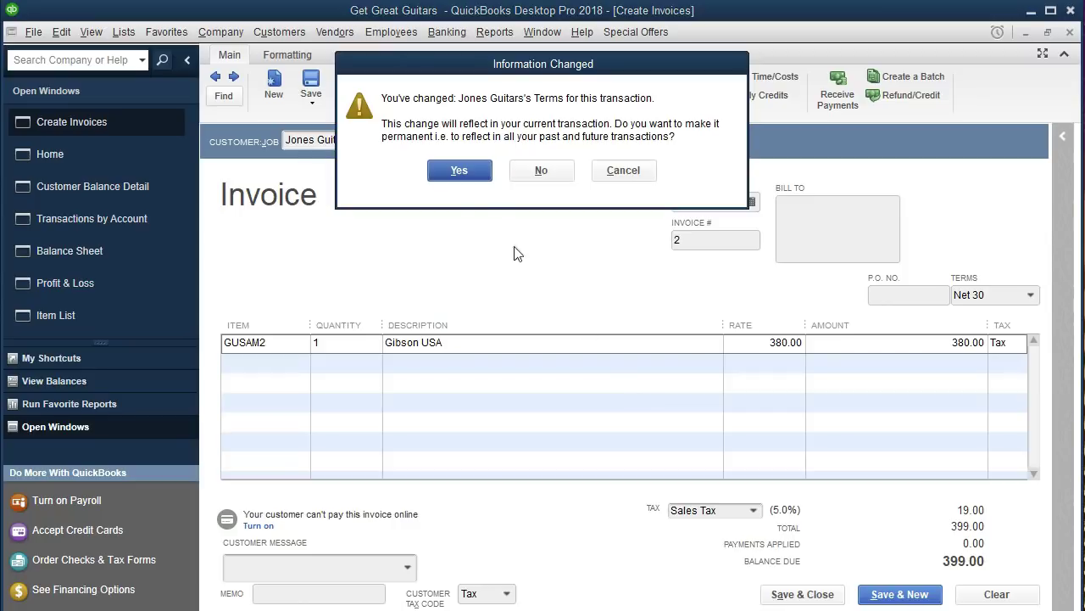
pyautogui.click(462, 173)
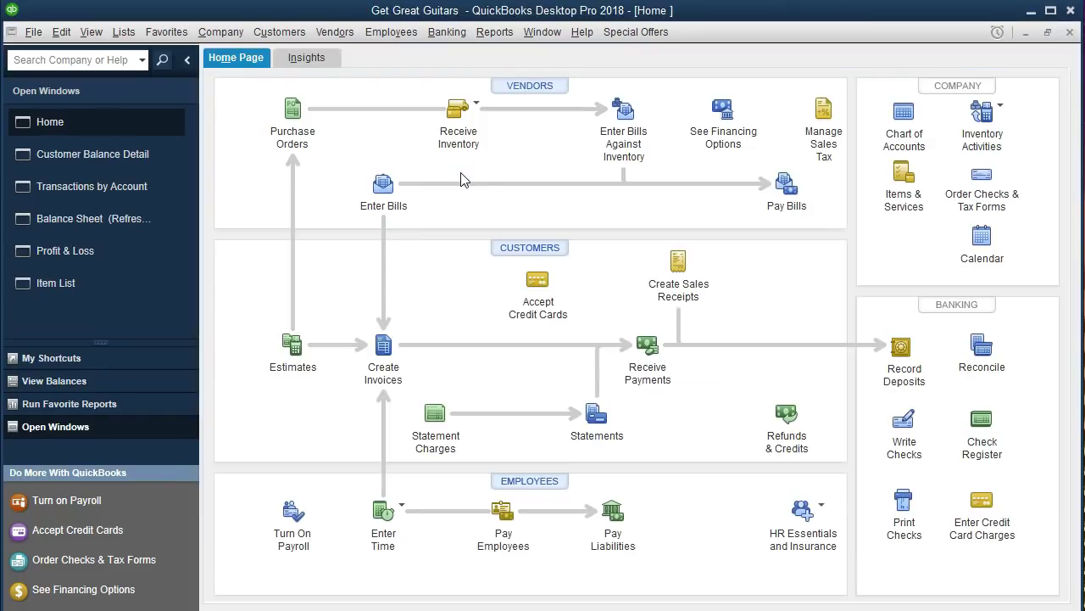
# Examine the transactions behind Accounts Receivable and Inventory Asset on the Balance Sheet, returning to the report after each.
pyautogui.click(123, 229)
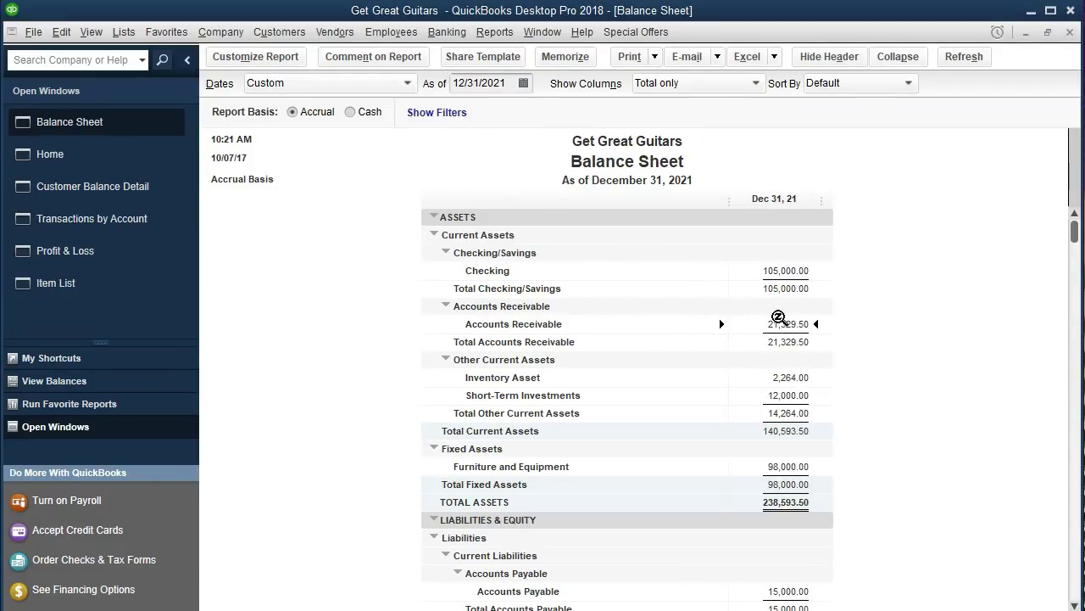
pyautogui.doubleClick(782, 326)
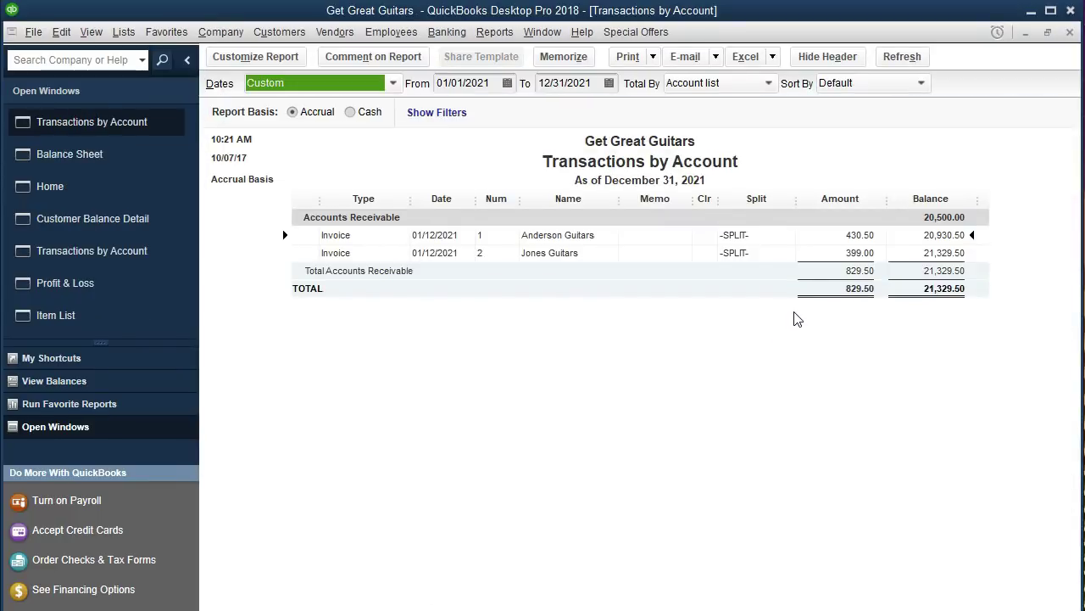
pyautogui.click(845, 254)
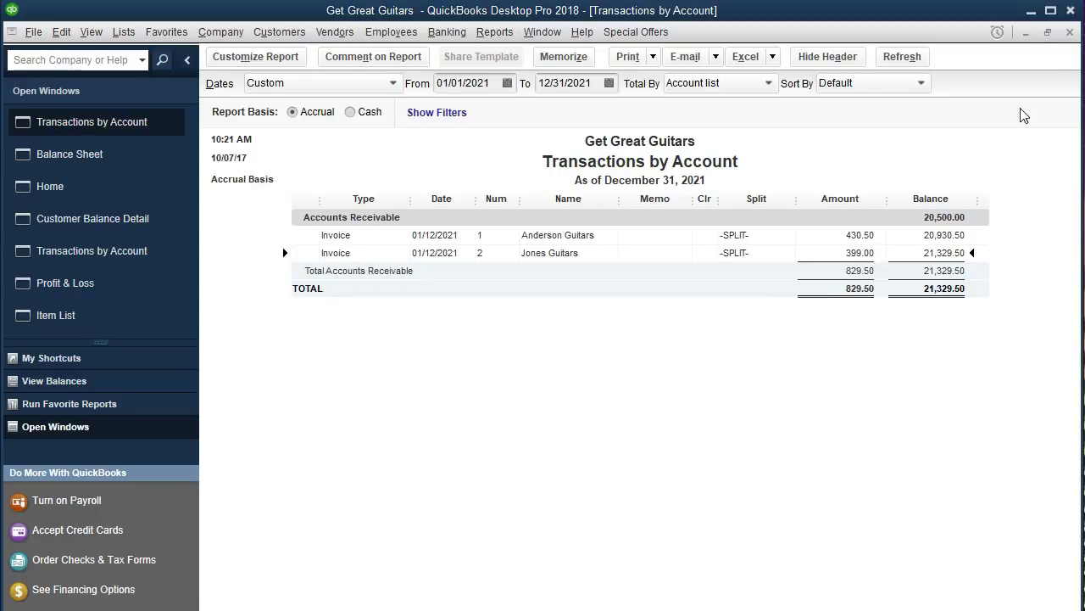
pyautogui.click(1071, 35)
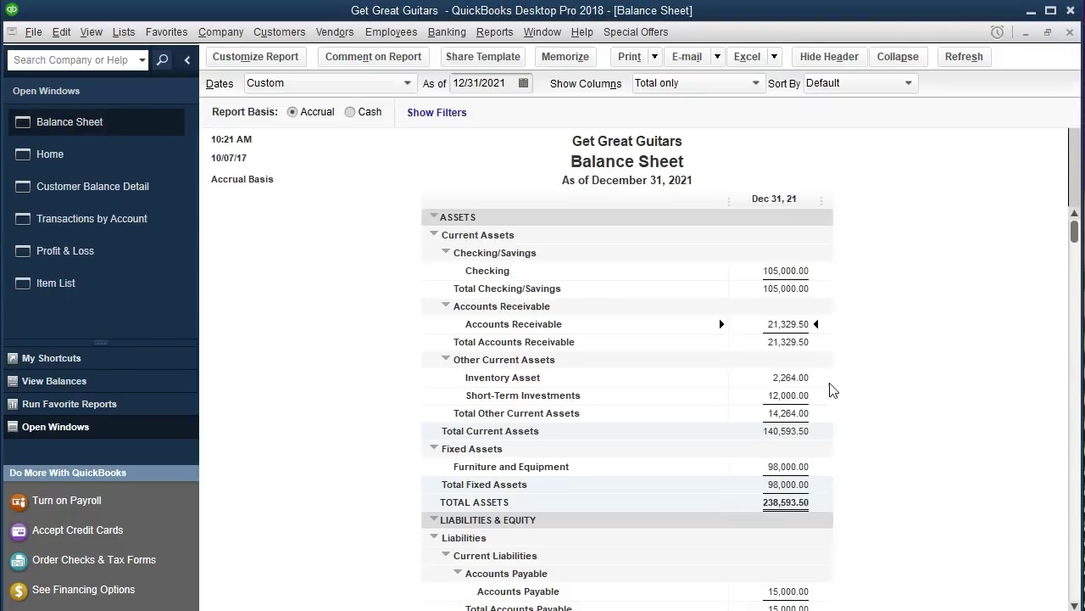
pyautogui.doubleClick(795, 383)
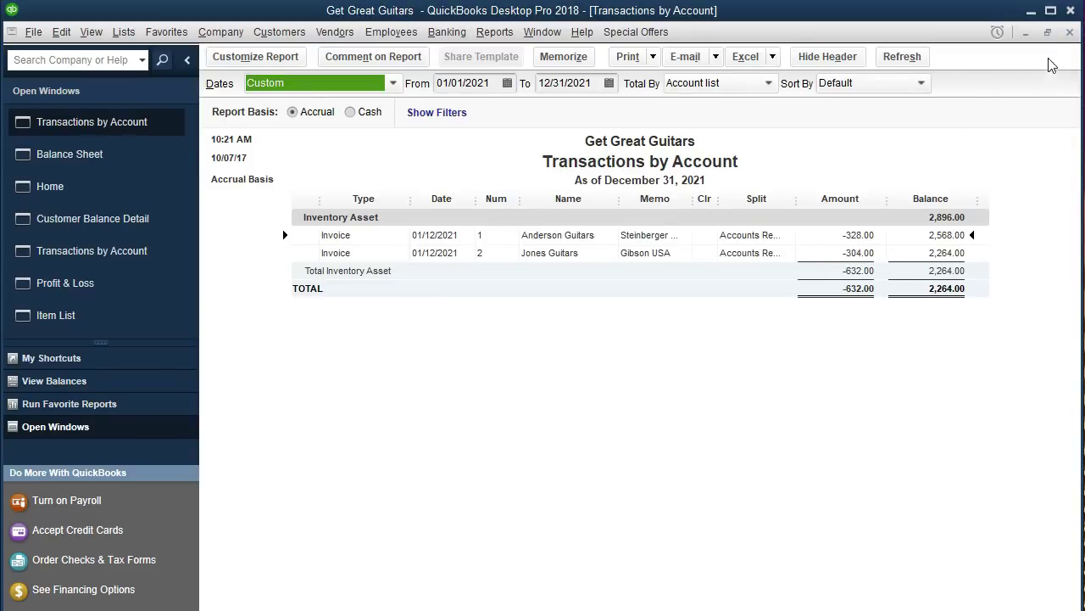
pyautogui.click(1070, 32)
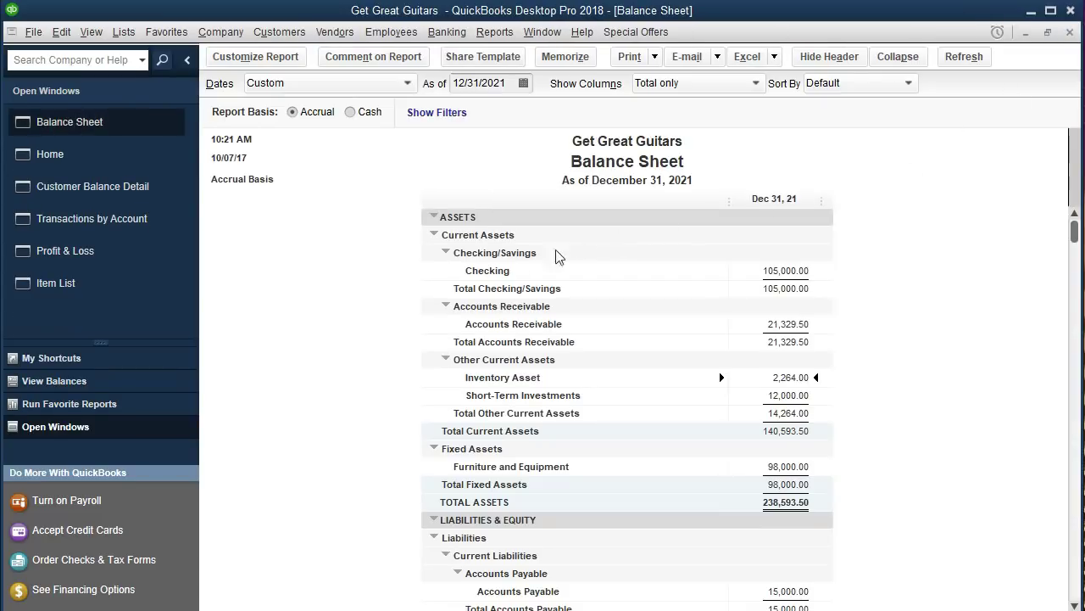
# Examine the transactions behind Merchandise Sales and Cost of Goods Sold on the Profit & Loss report, returning to the report after each.
pyautogui.click(154, 266)
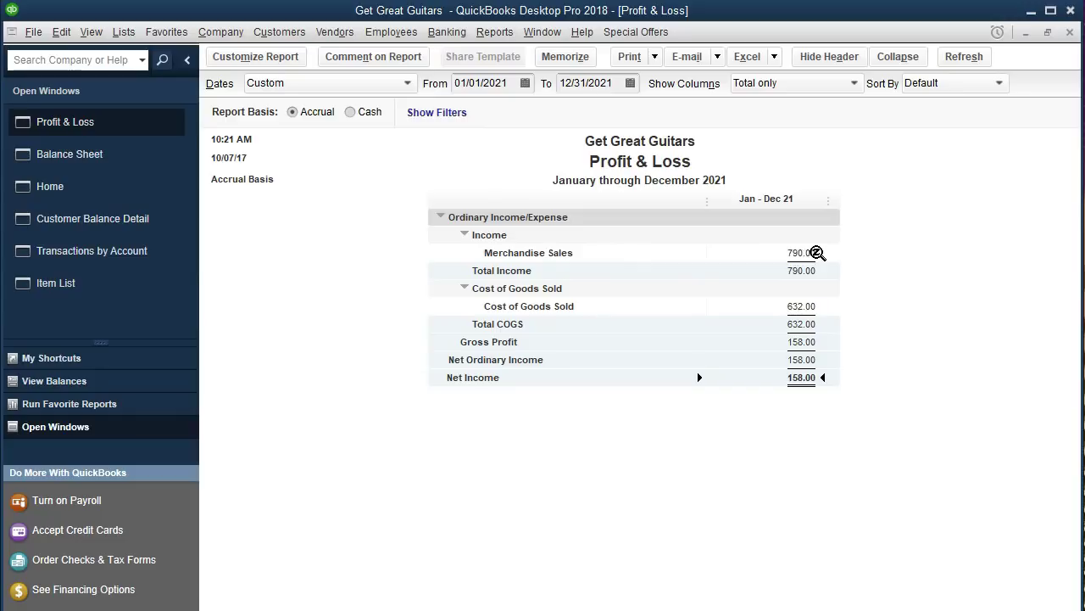
pyautogui.doubleClick(802, 252)
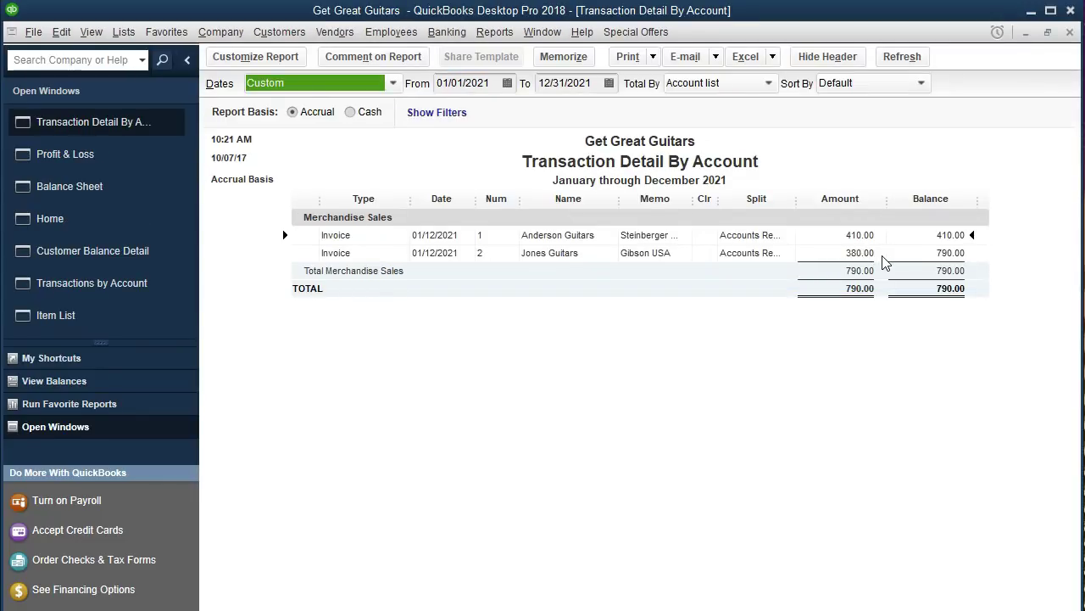
pyautogui.click(1071, 32)
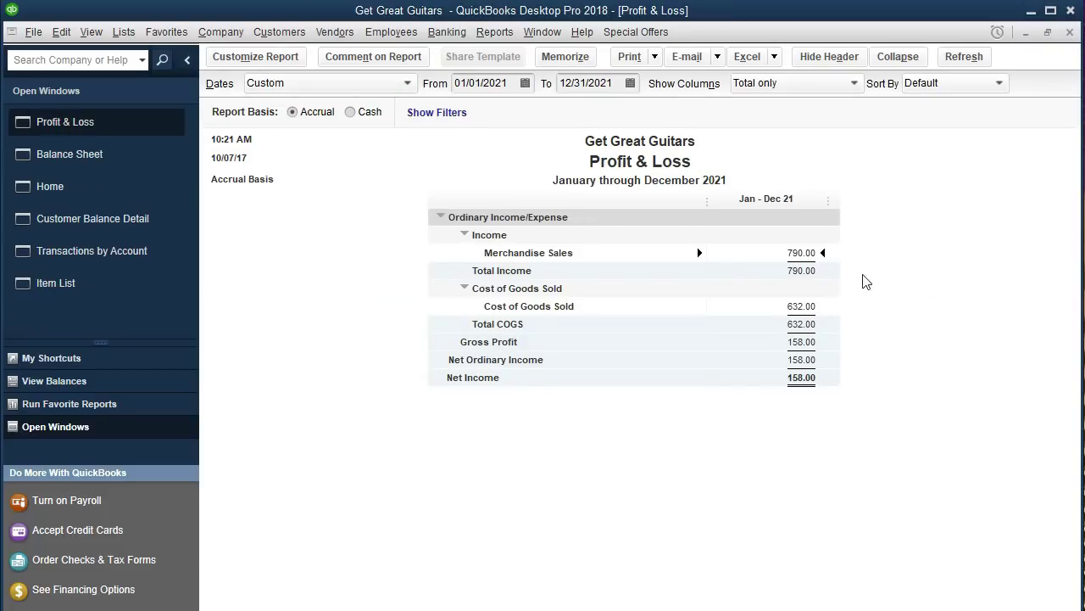
pyautogui.doubleClick(804, 306)
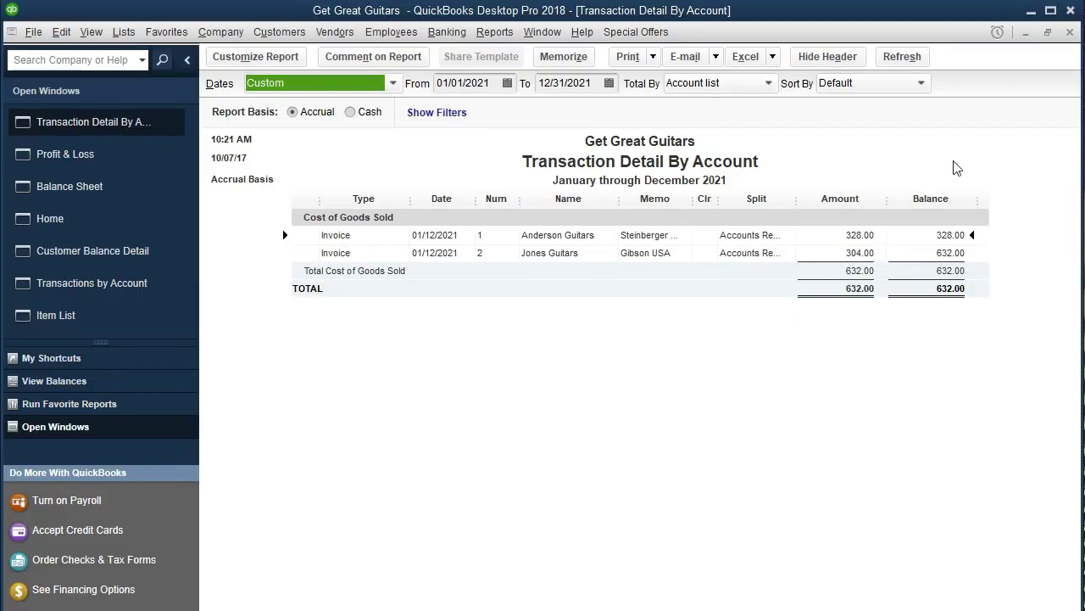
pyautogui.click(1069, 31)
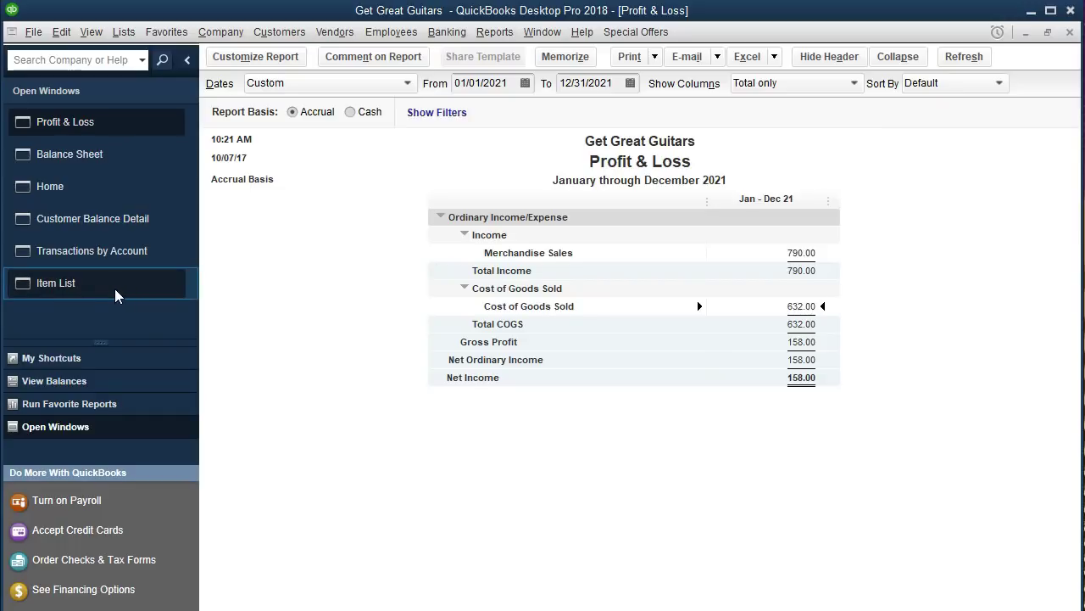
# Open the invoice form from the Home page and go back to the saved Jones Guitars invoice.
pyautogui.click(131, 197)
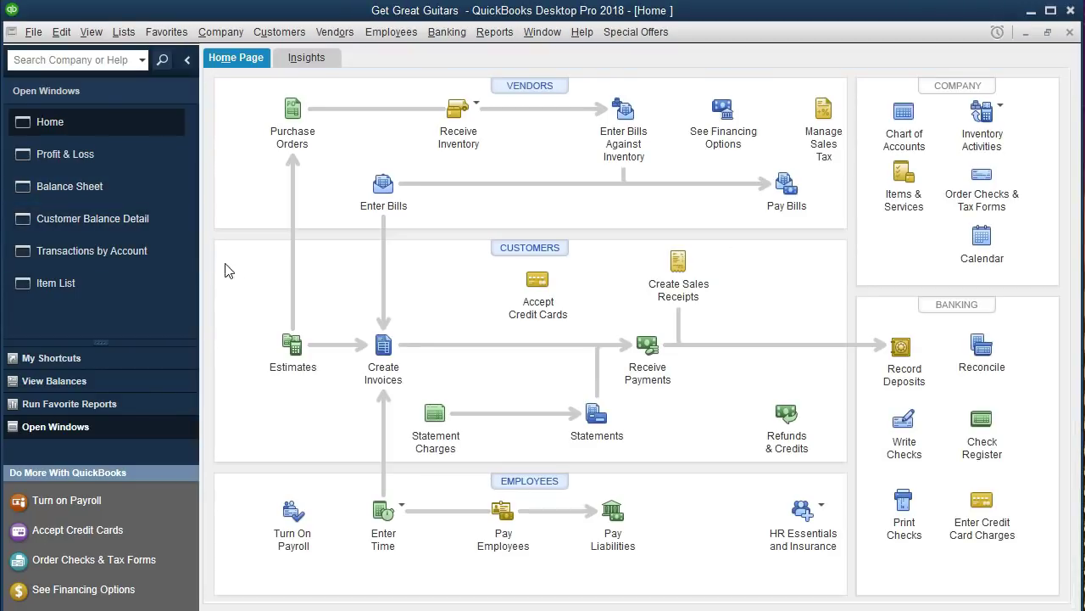
pyautogui.click(384, 361)
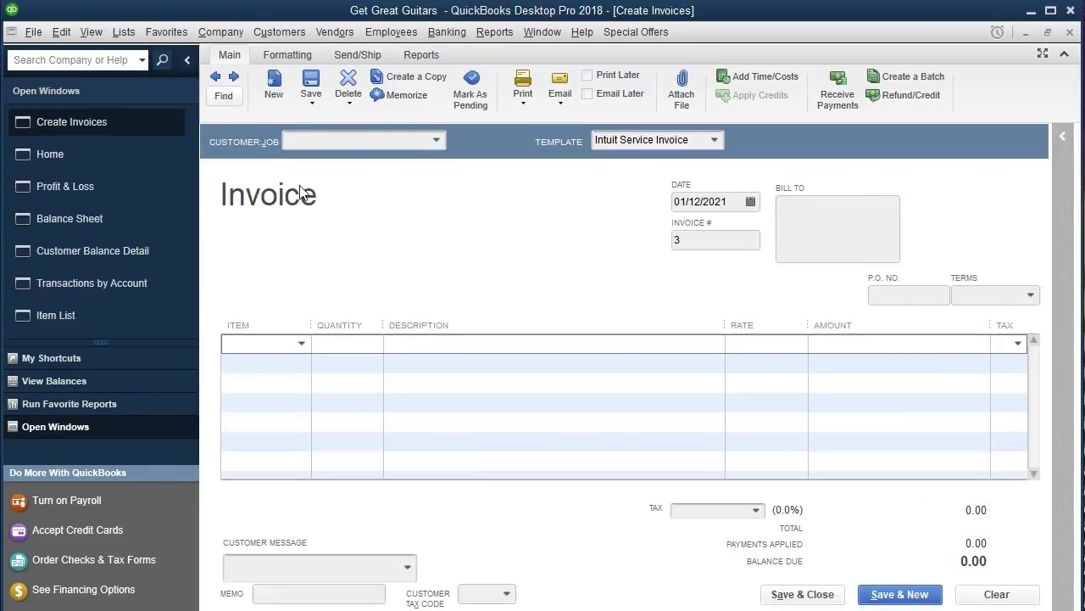
pyautogui.click(216, 78)
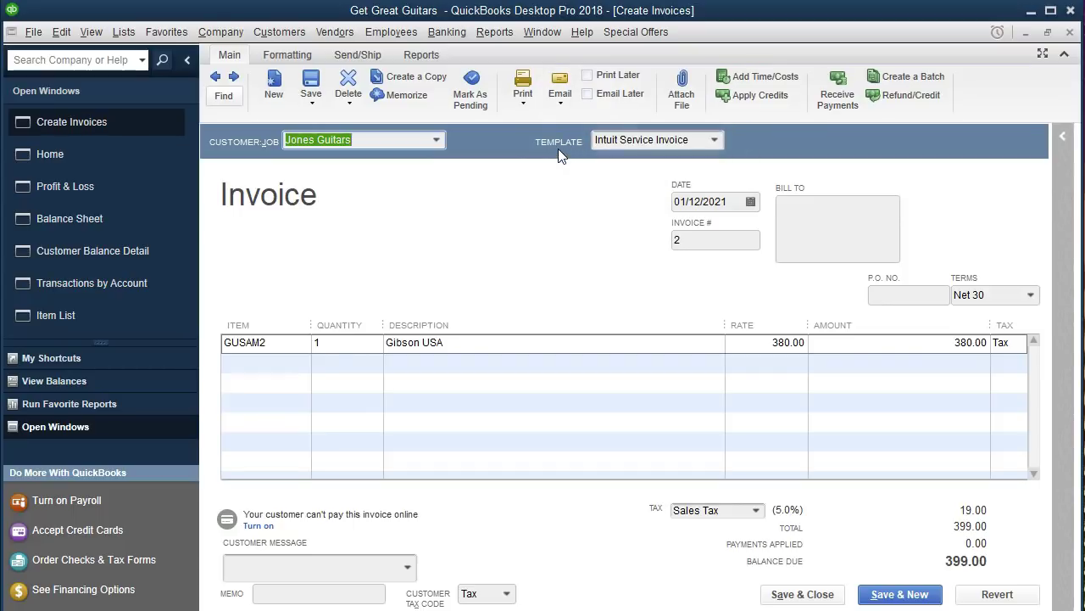
# Print the Jones Guitars invoice with CutePDF Writer on blank paper, choosing the Desktop folder Get Great Guitars > Section 7 as the save location.
pyautogui.click(524, 81)
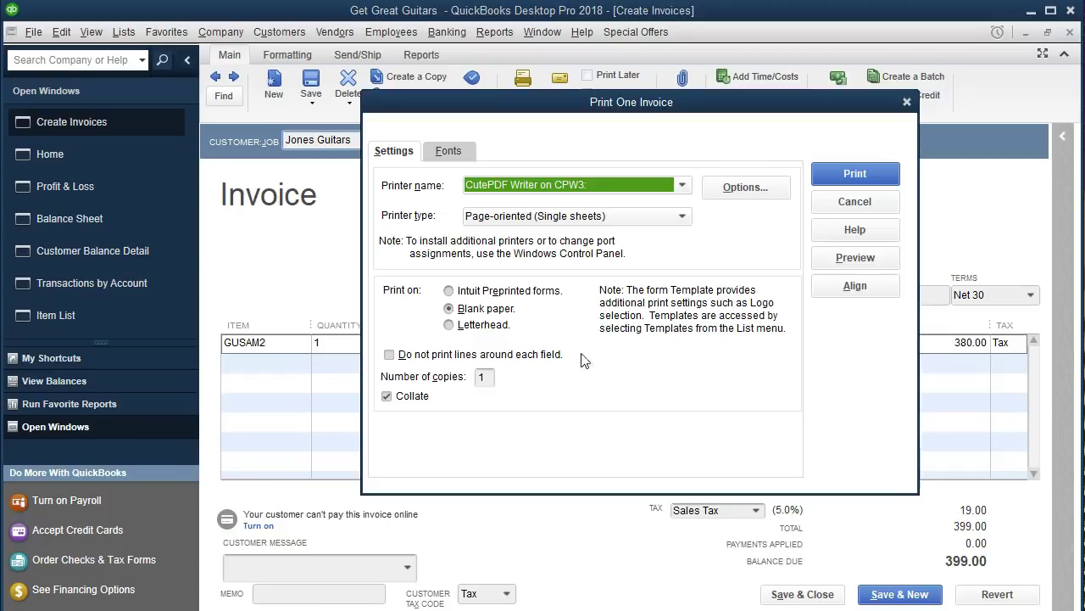
pyautogui.click(855, 174)
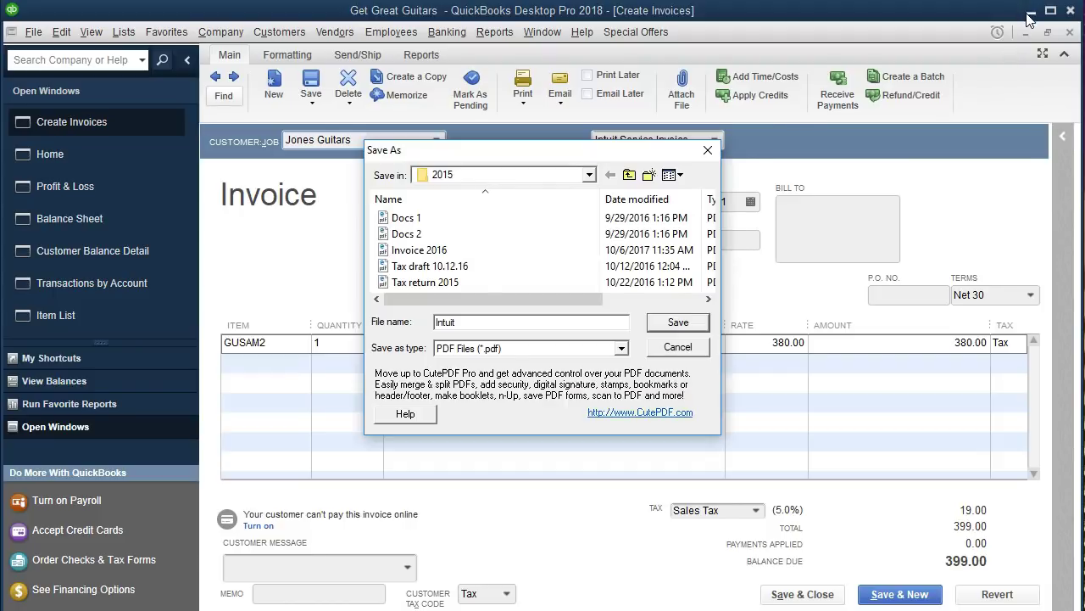
pyautogui.click(589, 175)
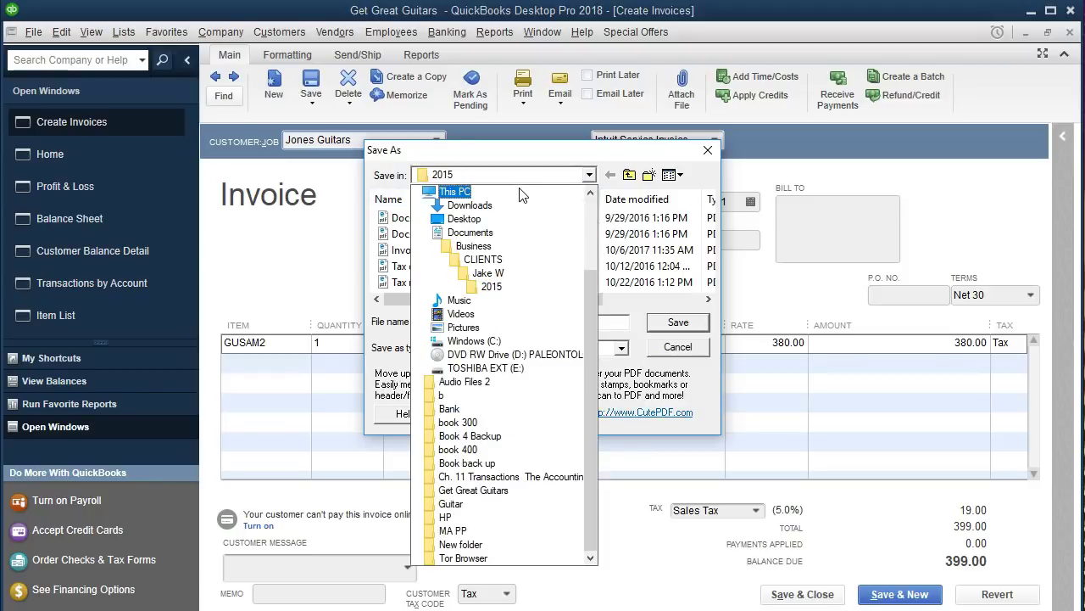
pyautogui.click(522, 192)
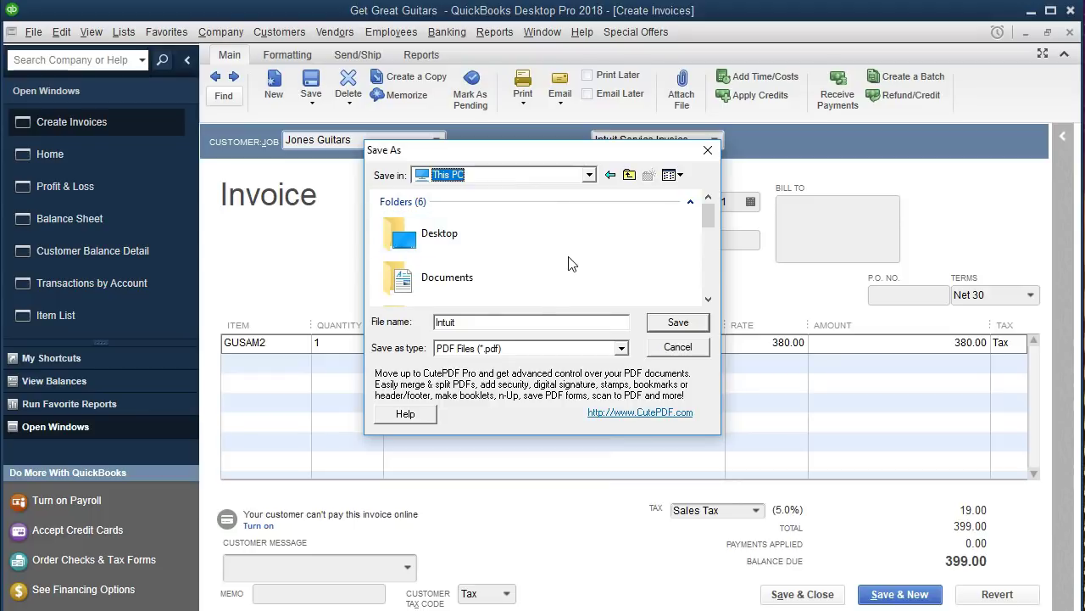
pyautogui.scroll(-5, 570, 264)
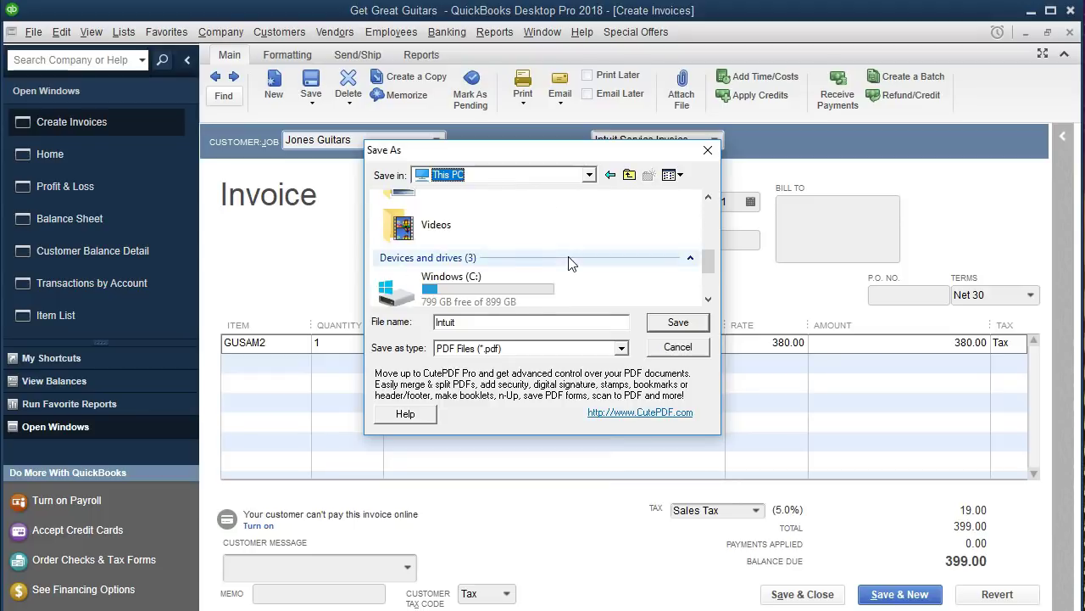
pyautogui.scroll(-3, 570, 264)
pyautogui.scroll(5, 570, 260)
pyautogui.scroll(-5, 570, 257)
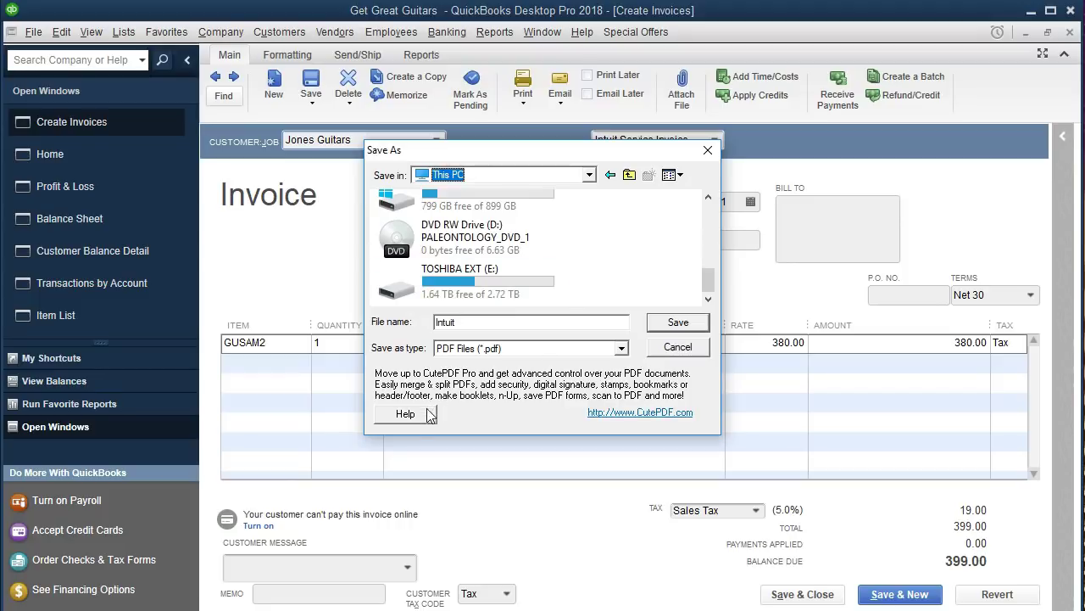
pyautogui.scroll(-3, 657, 269)
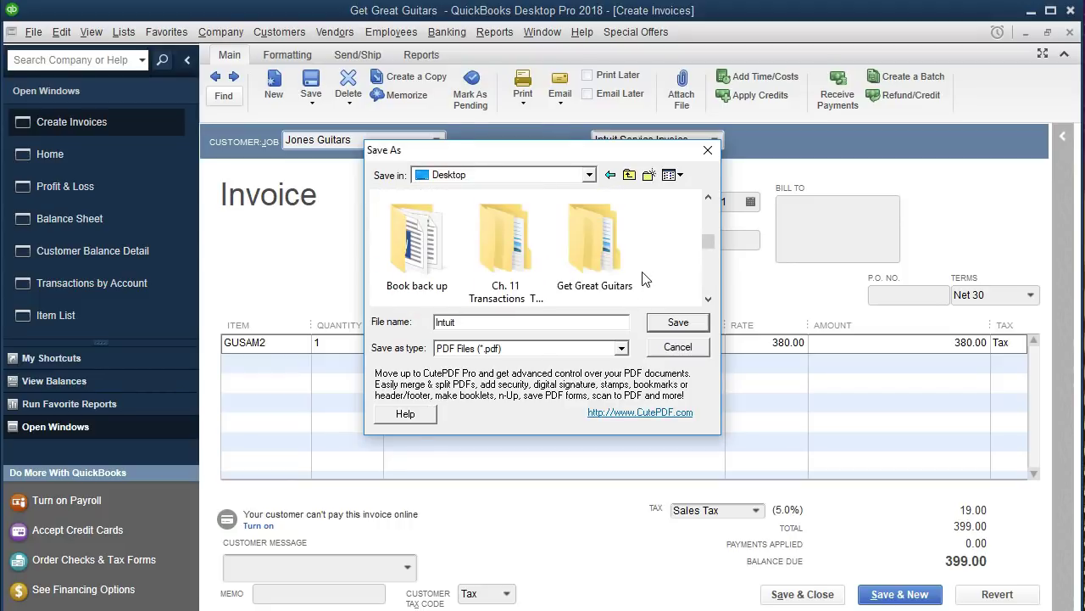
pyautogui.doubleClick(609, 242)
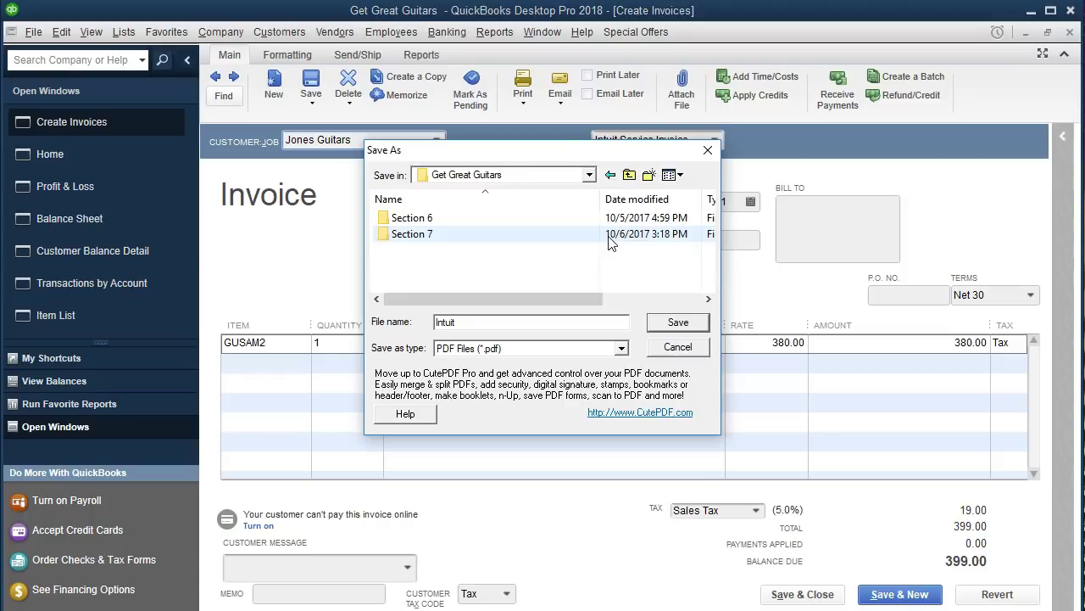
pyautogui.doubleClick(422, 239)
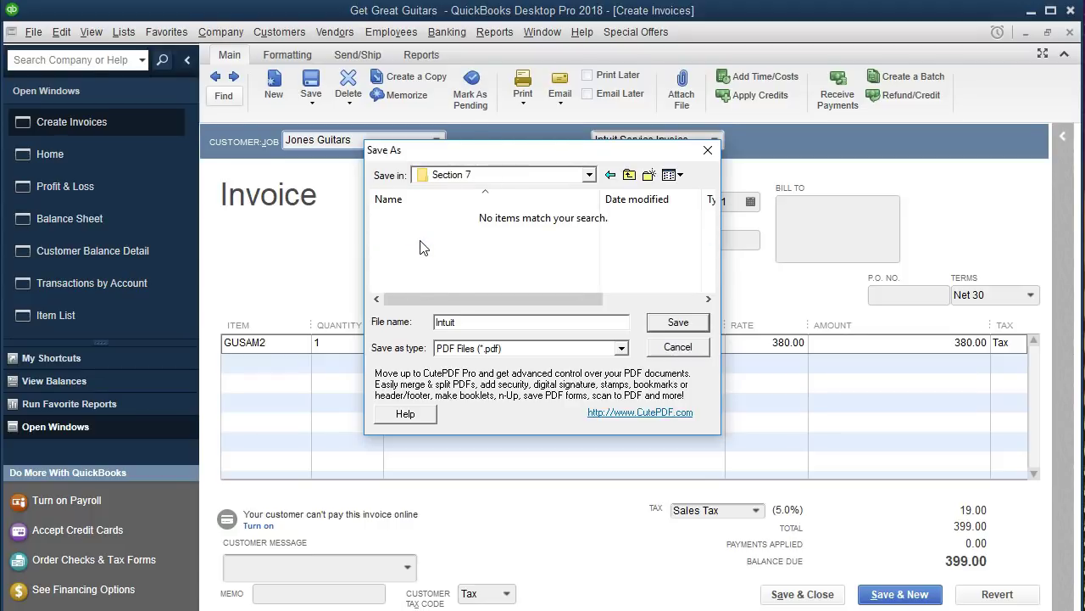
# Name the PDF file "Jones Guitars Invoice 01.12.21" and save it.
pyautogui.moveTo(461, 320); pyautogui.dragTo(382, 297)
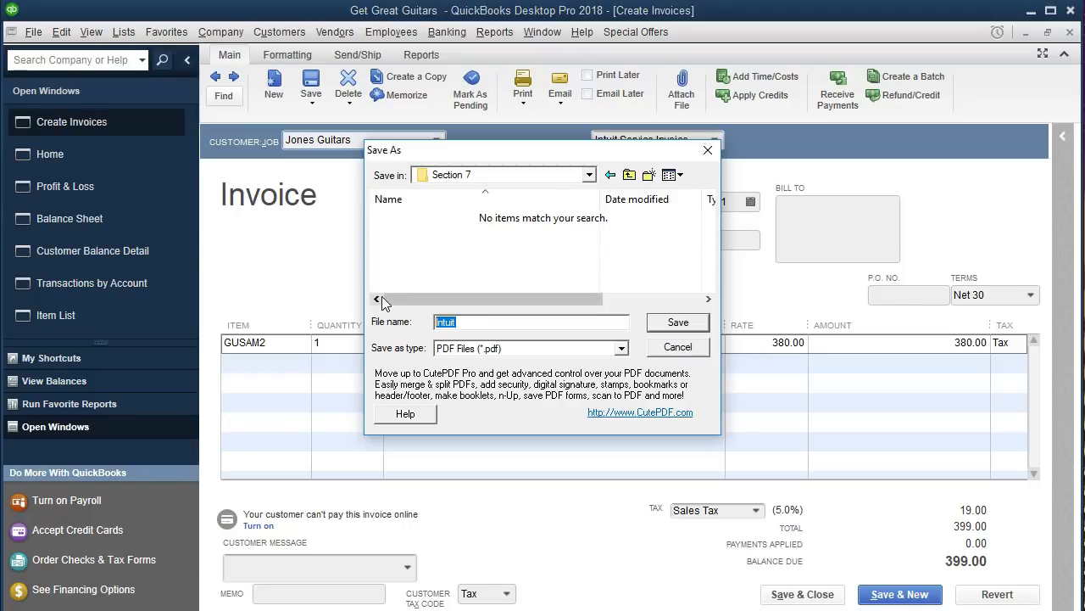
pyautogui.write('Jones Guitars Invoice')
pyautogui.moveTo(509, 149); pyautogui.dragTo(406, 161)
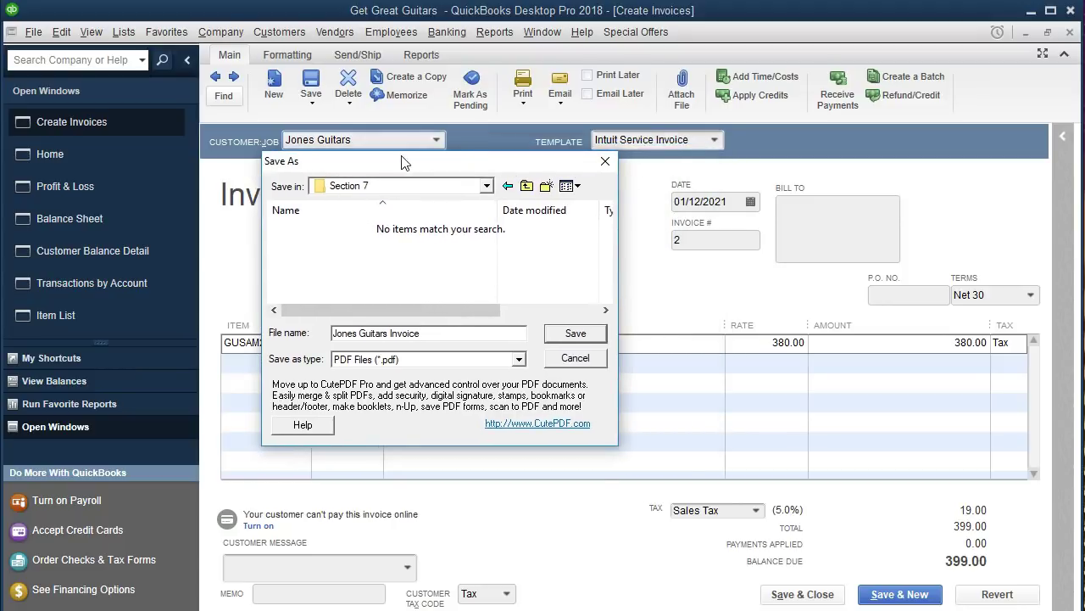
pyautogui.write('01.12.21')
pyautogui.click(575, 333)
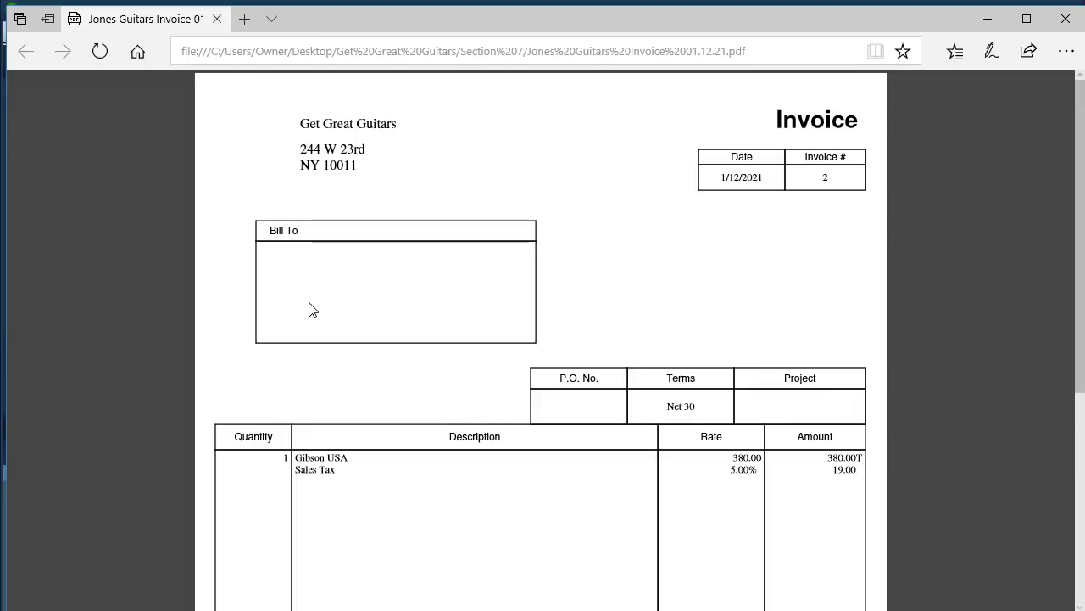
# Review the saved invoice PDF in the browser from the header down to the total, and enlarge the header area.
pyautogui.scroll(-3, 309, 309)
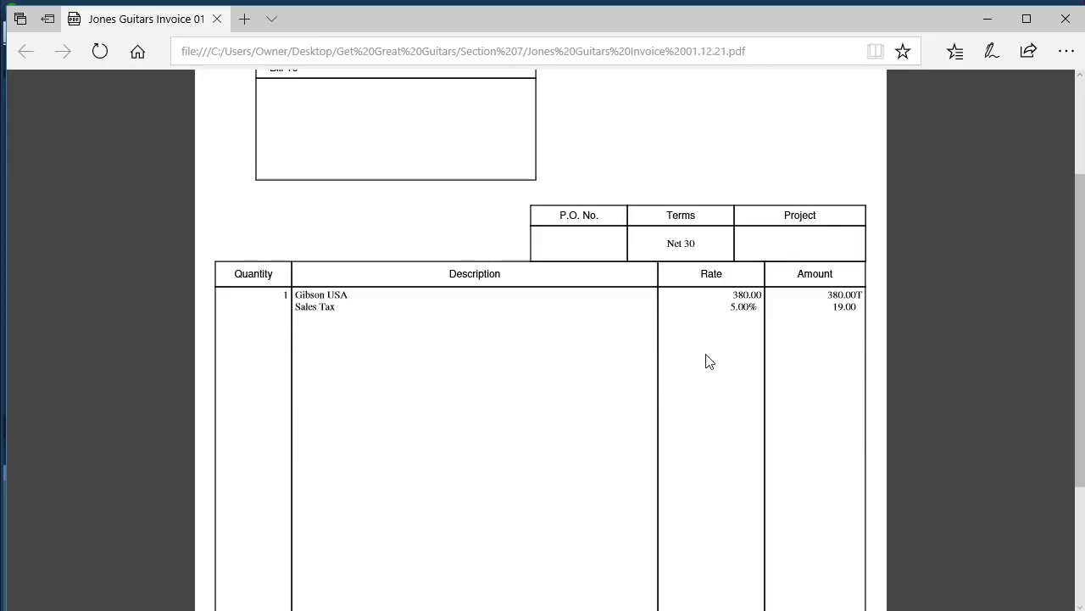
pyautogui.scroll(-3, 707, 360)
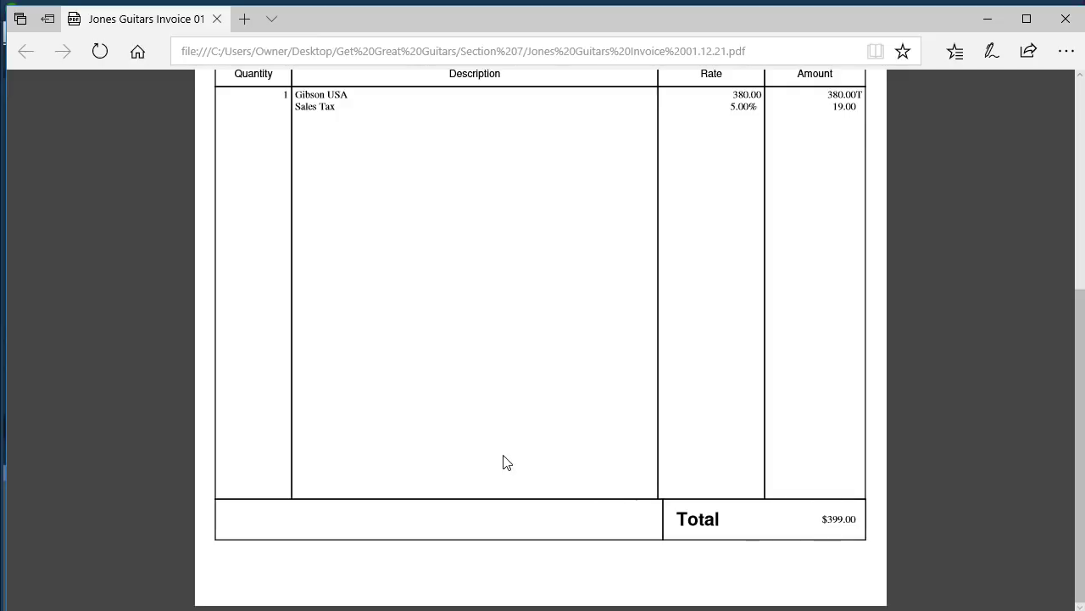
pyautogui.scroll(3, 504, 460)
pyautogui.scroll(2, 503, 461)
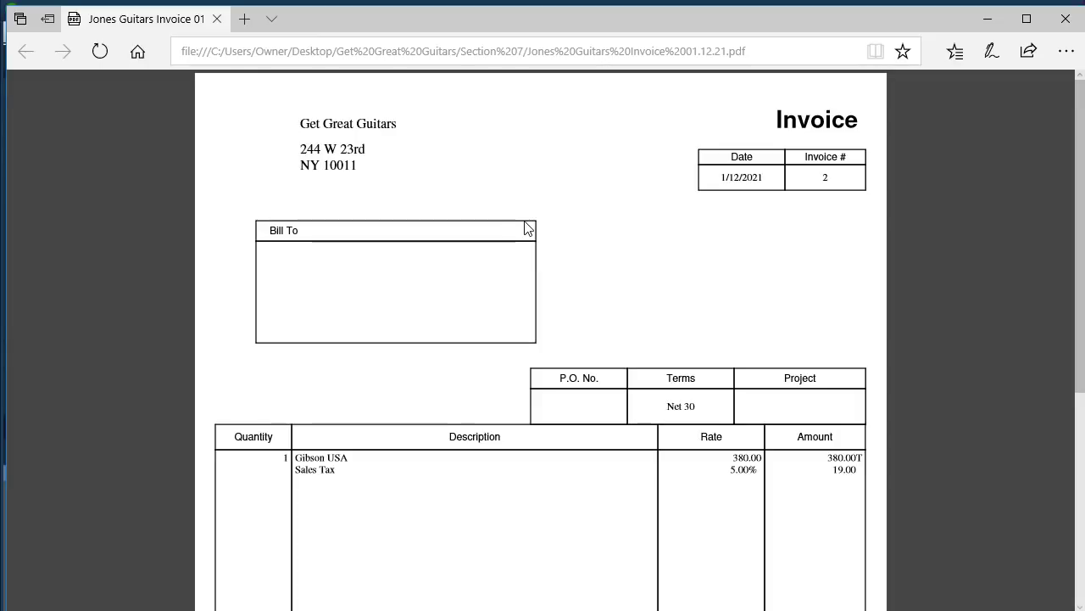
pyautogui.scroll(1, 524, 227)
pyautogui.scroll(2, 525, 227)
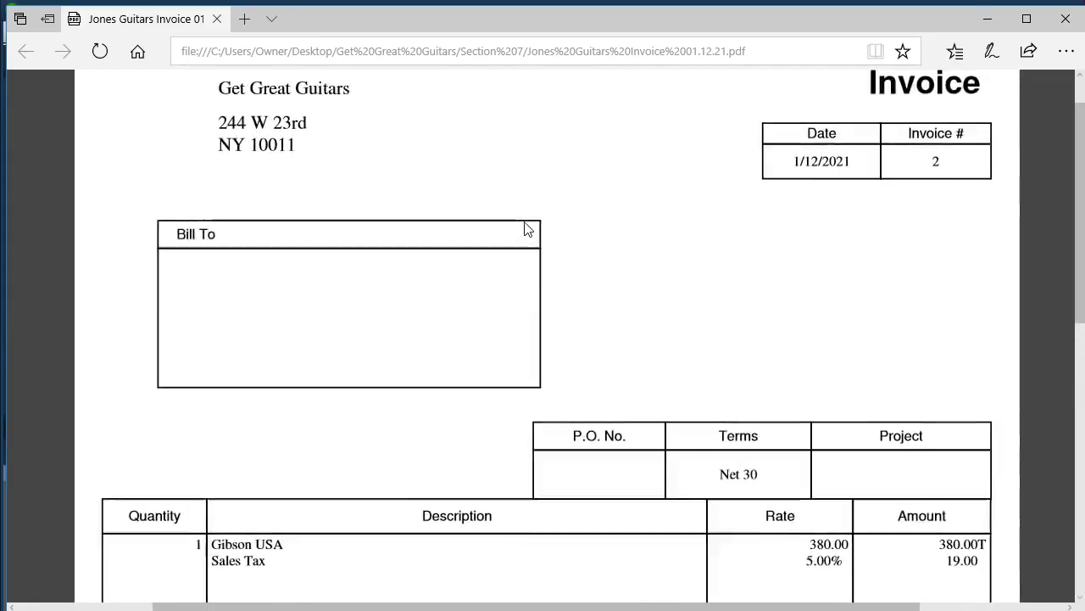
pyautogui.scroll(1, 525, 227)
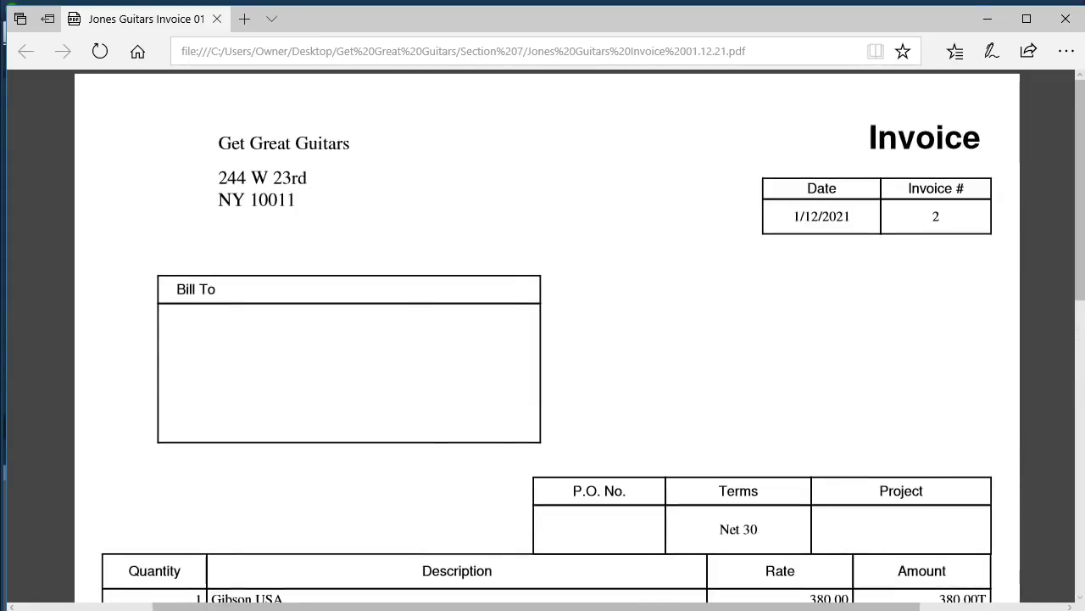